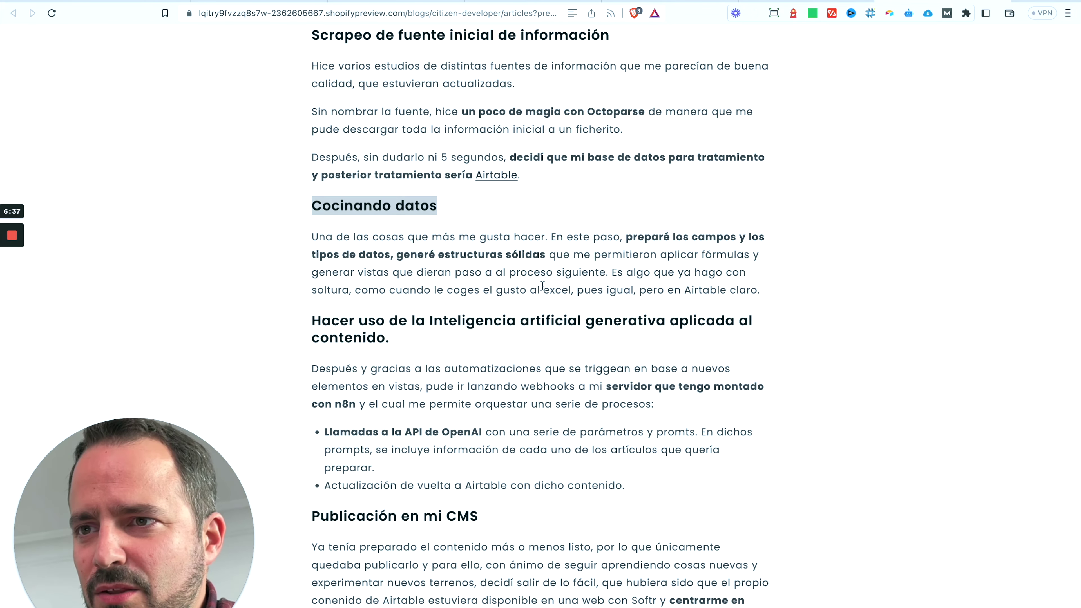
- Highlight the article heading "Hacer uso de la Inteligencia artificial generativa aplicada al contenido."
scroll(549, 320, down, 2)
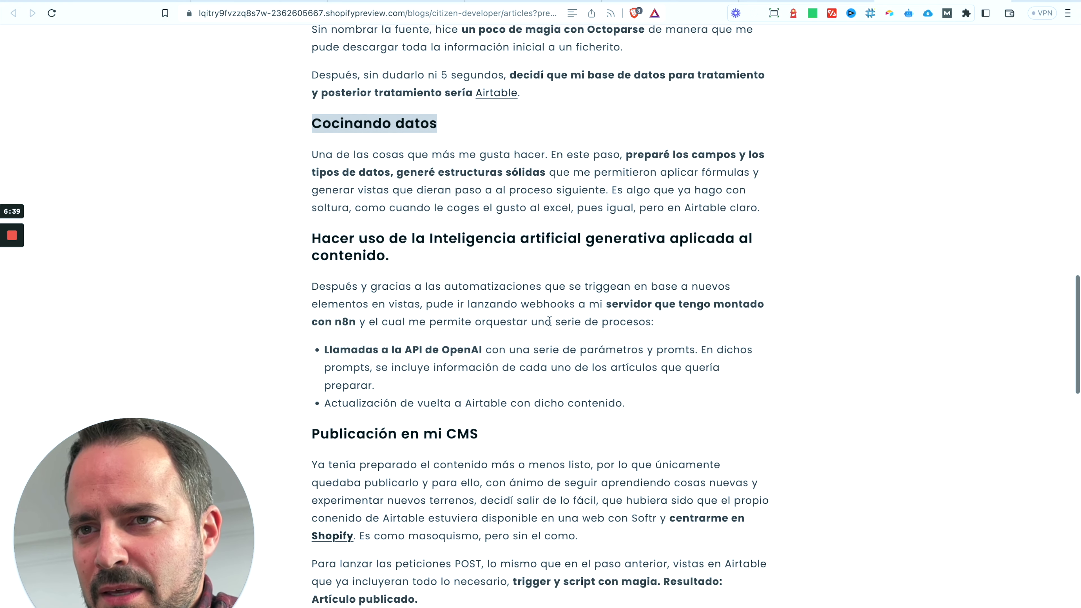
drag(395, 261, 299, 247)
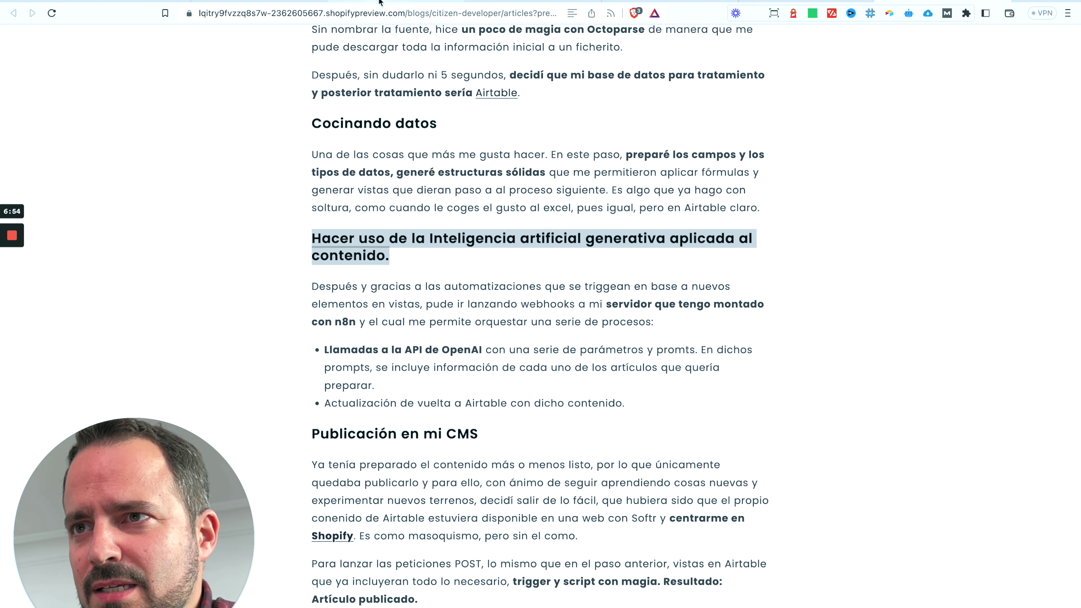
- Switch to the OpenAI platform, open the Playground in Chat mode, and display the available chat models
click(373, 5)
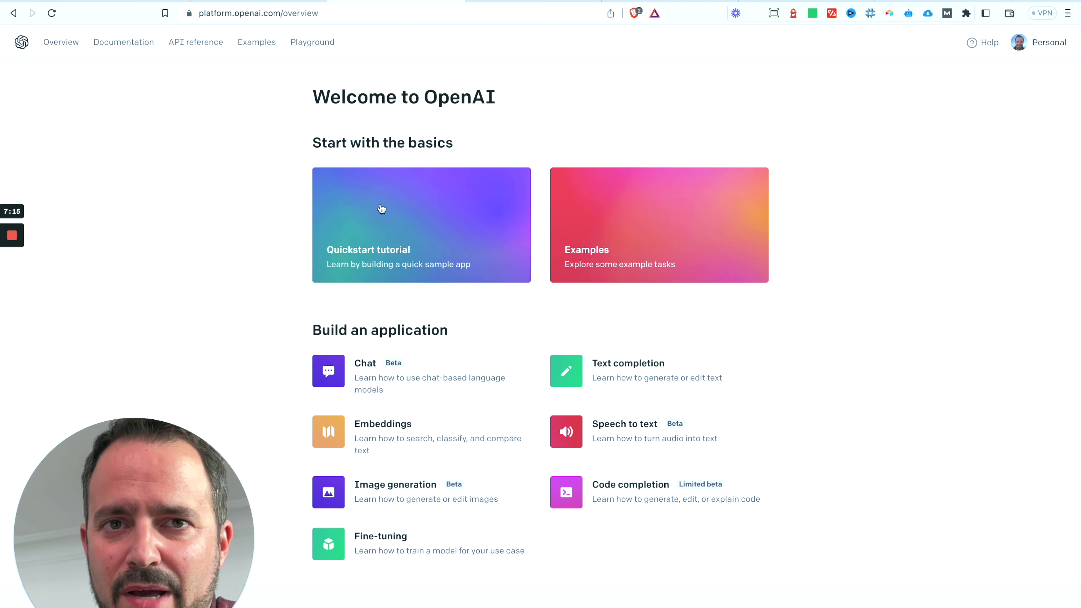
click(309, 50)
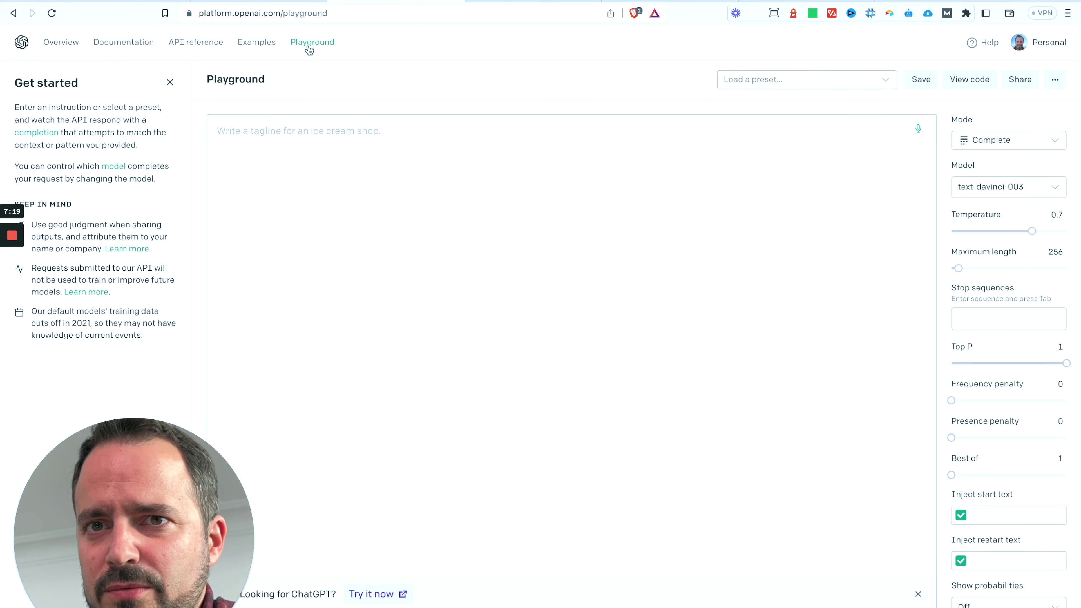
click(1009, 187)
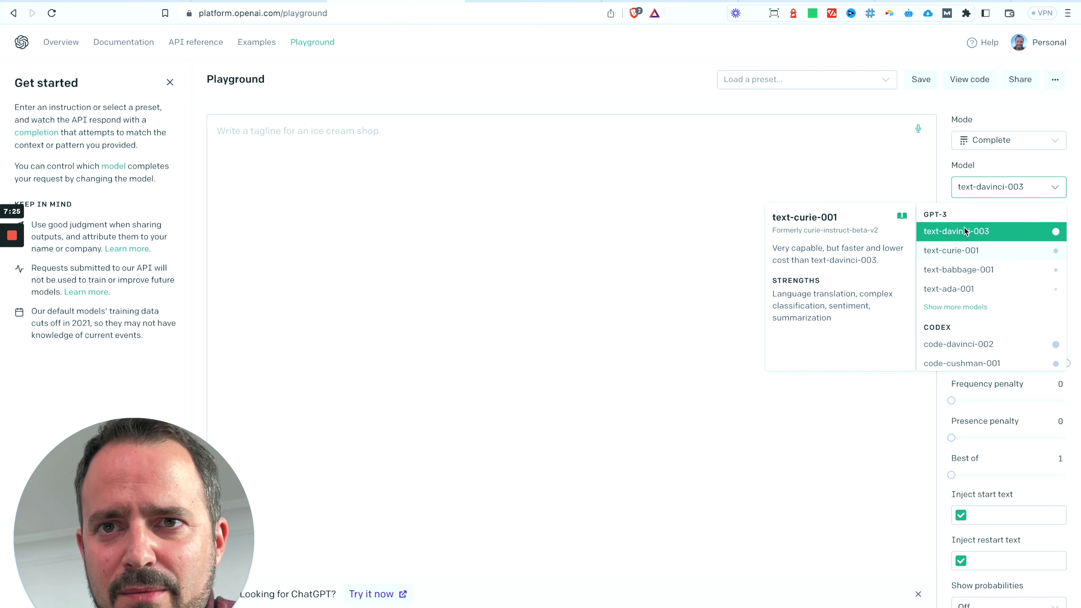
click(995, 146)
click(989, 199)
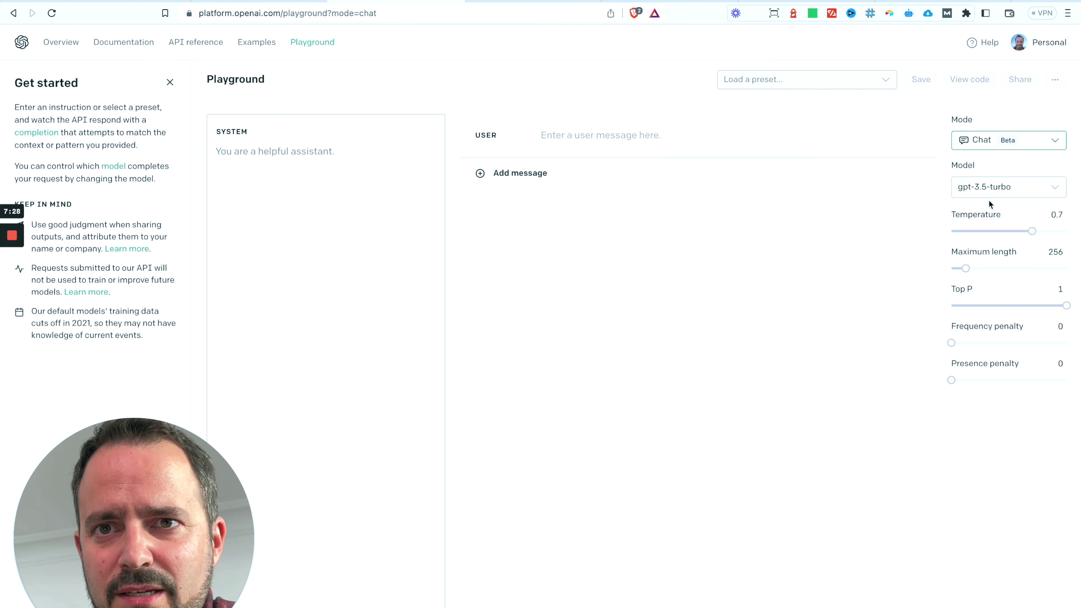
click(990, 189)
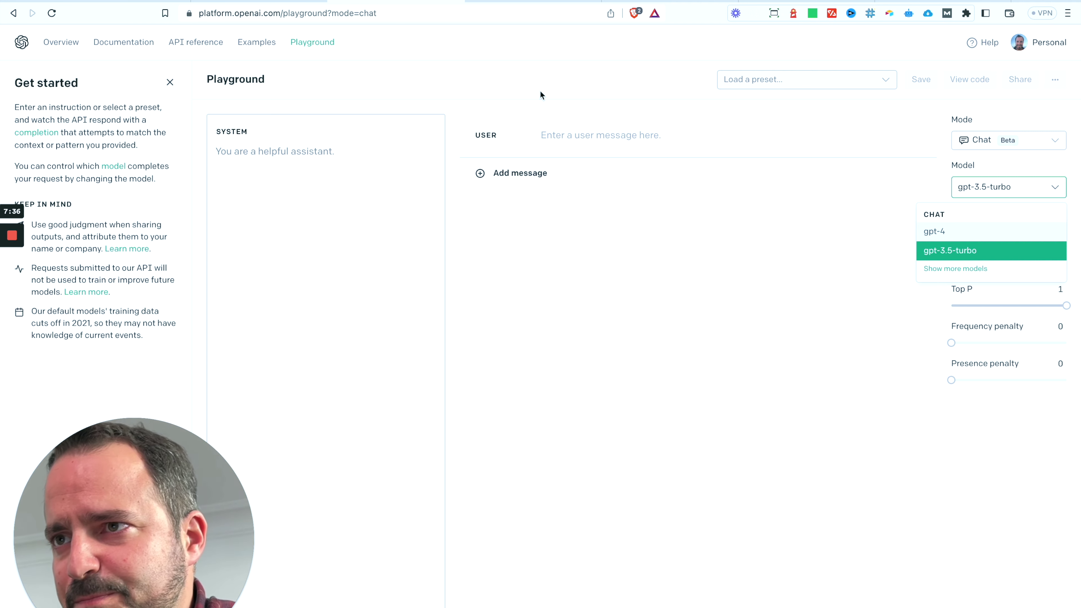
- Open the Completions section of the OpenAI API reference and examine the example request's parameters from prompt to stop
click(195, 42)
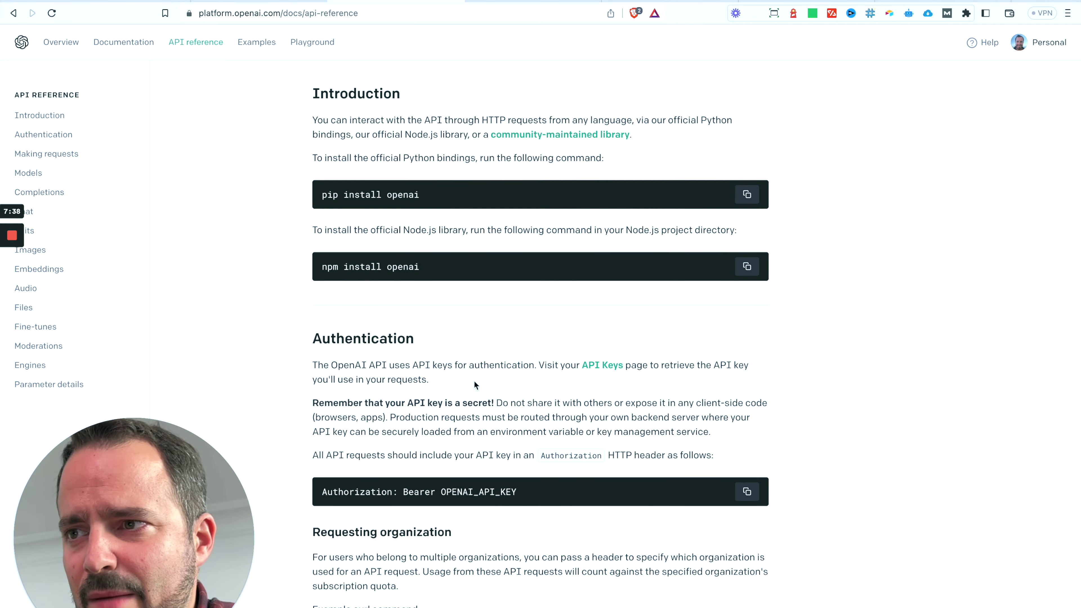
scroll(153, 255, down, 1)
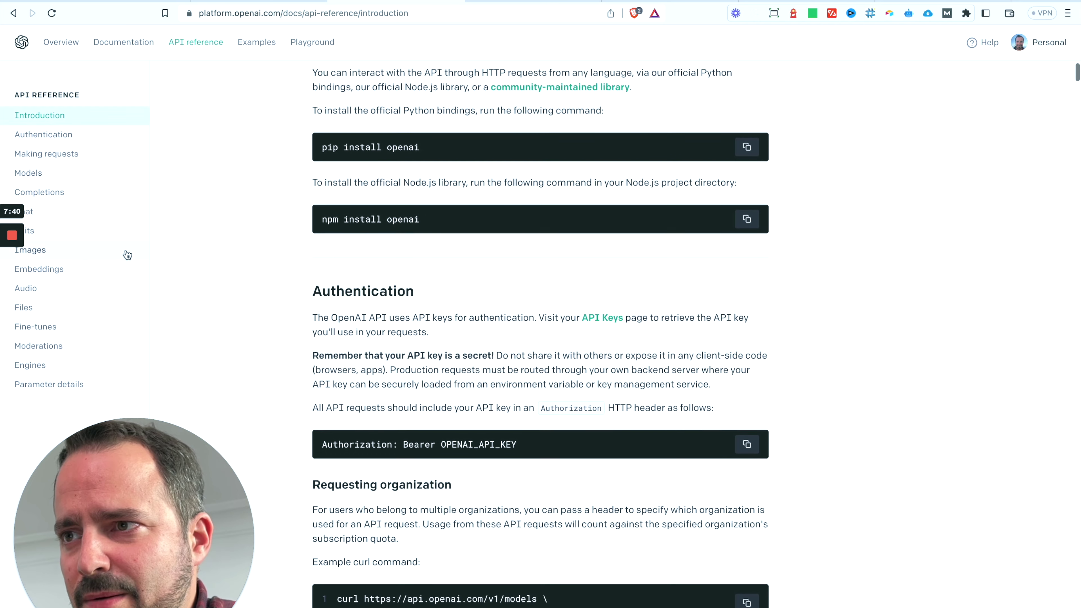
click(59, 193)
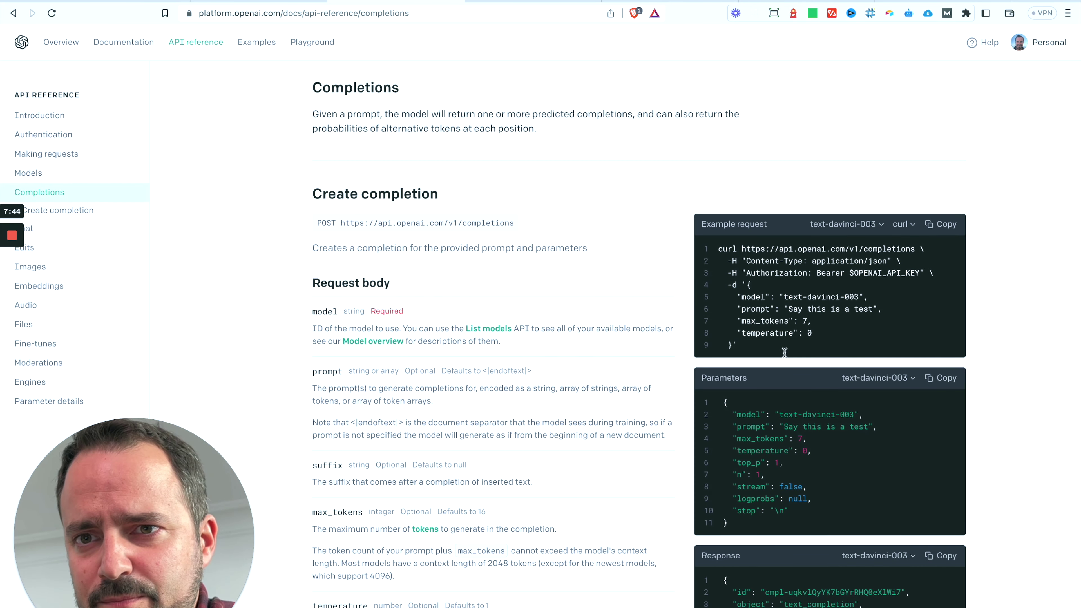
scroll(797, 418, down, 2)
scroll(796, 418, down, 2)
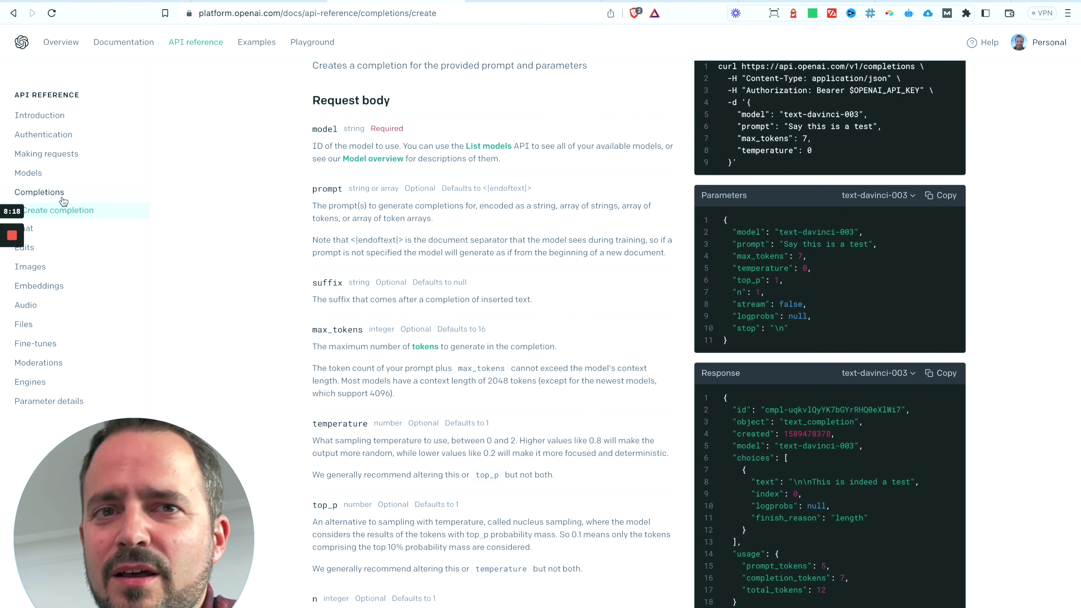
drag(746, 244, 746, 329)
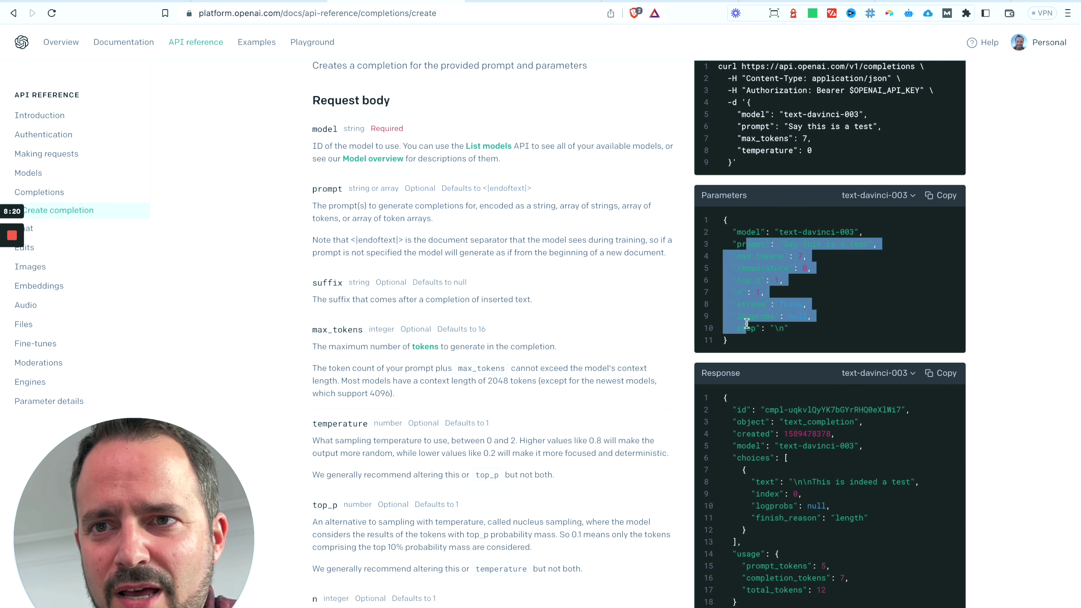
click(656, 280)
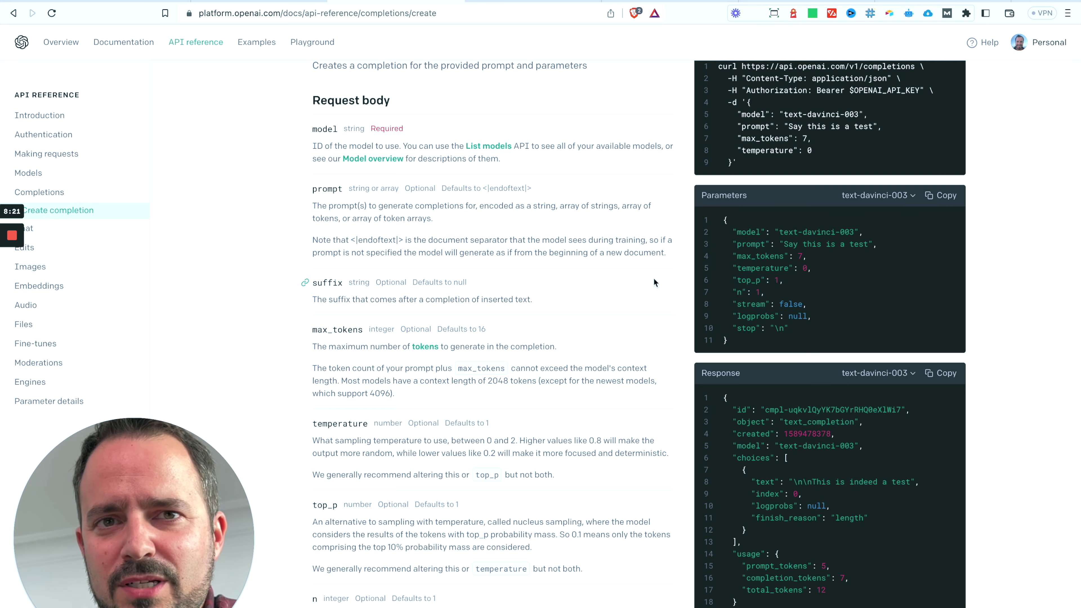
- Compare the Chat and Completions sections of the API reference, finishing on Chat
click(84, 233)
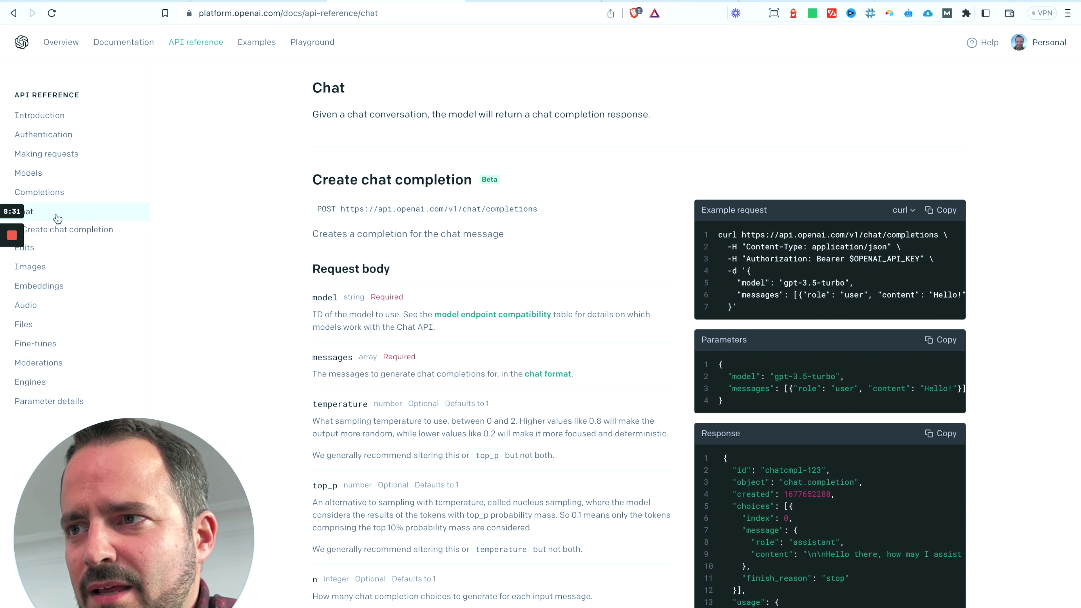
click(61, 197)
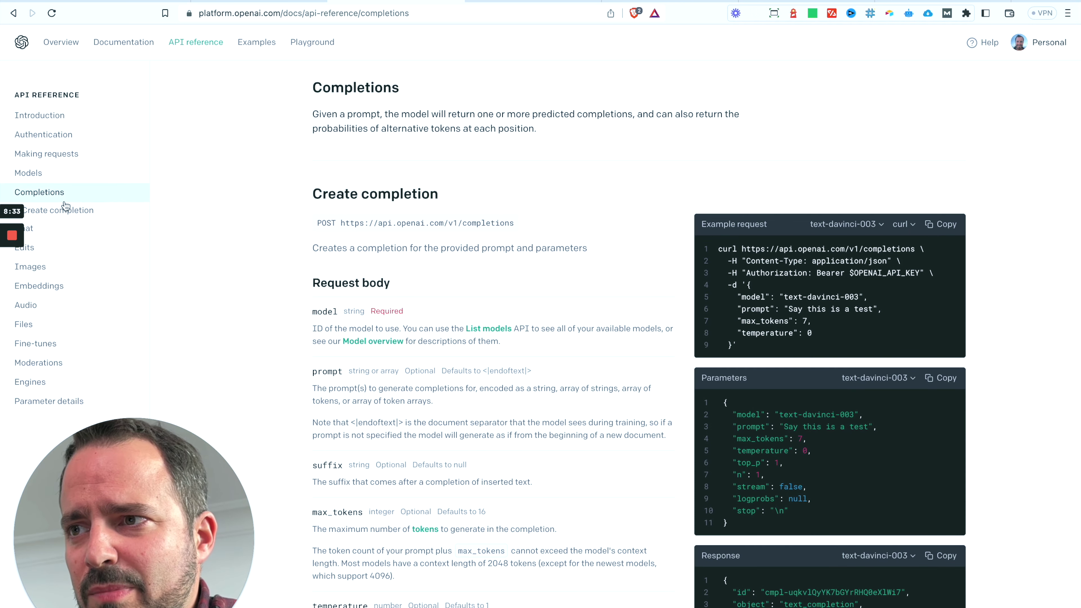
click(62, 233)
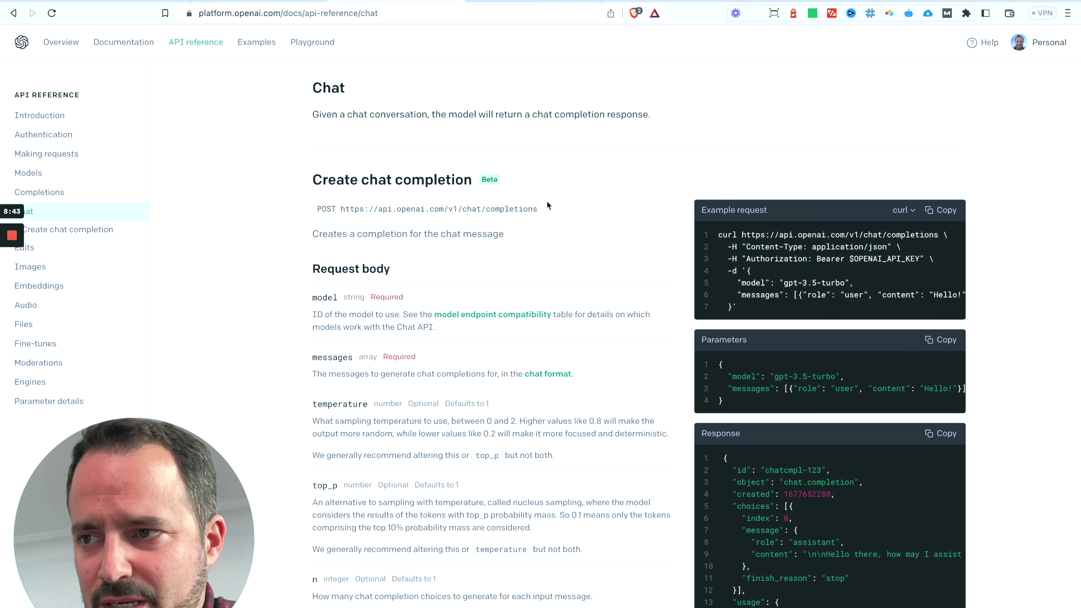
- Return to the blog article and review its OpenAI API calls bullet and the "Publicación en mi CMS" section
key(ctrl+Tab)
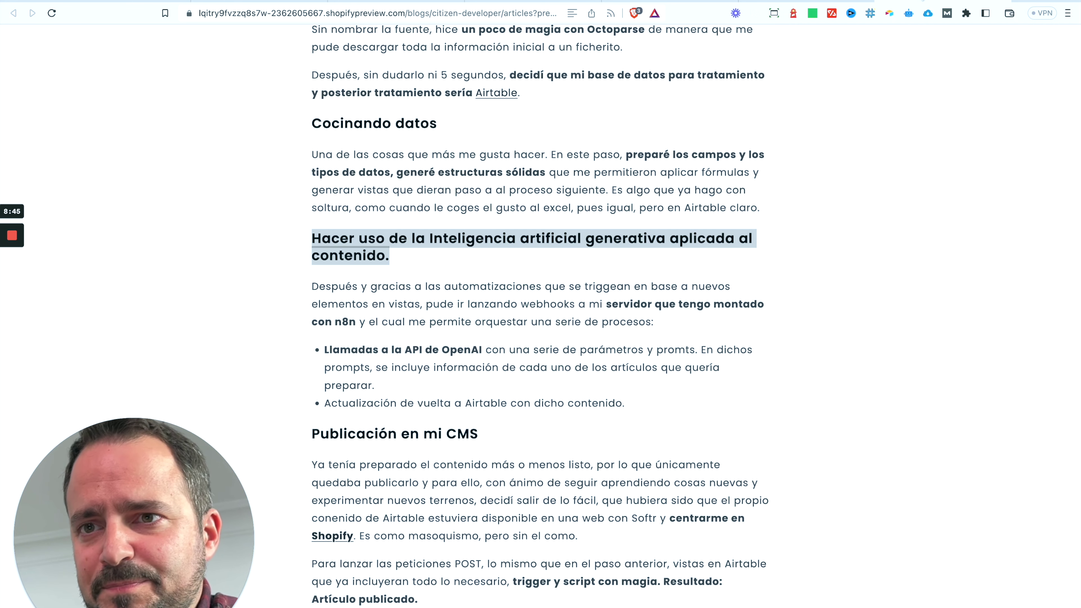
click(422, 303)
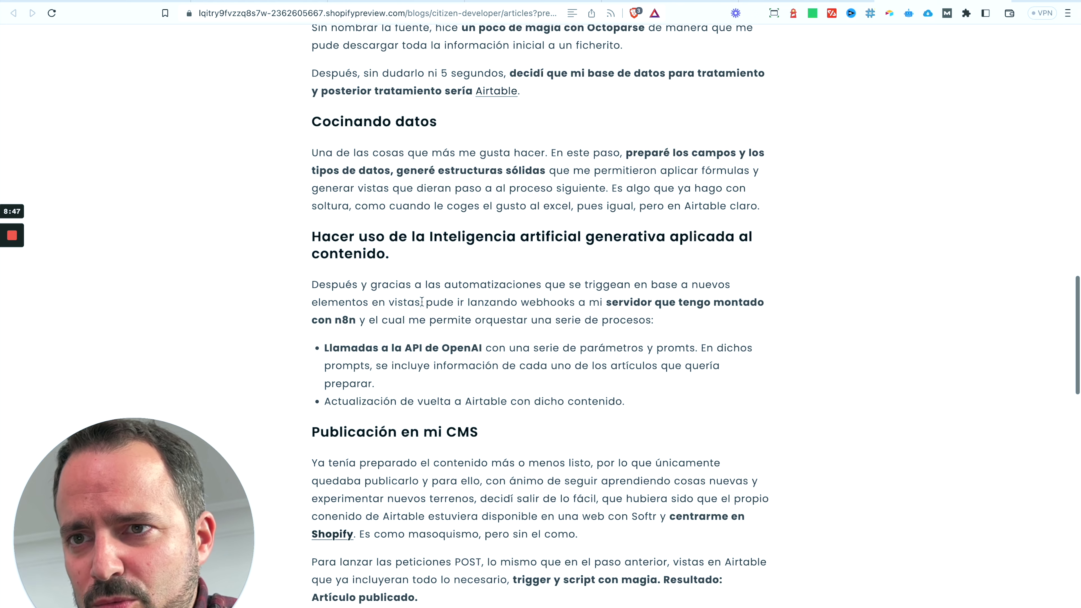
scroll(421, 303, down, 3)
drag(398, 272, 494, 272)
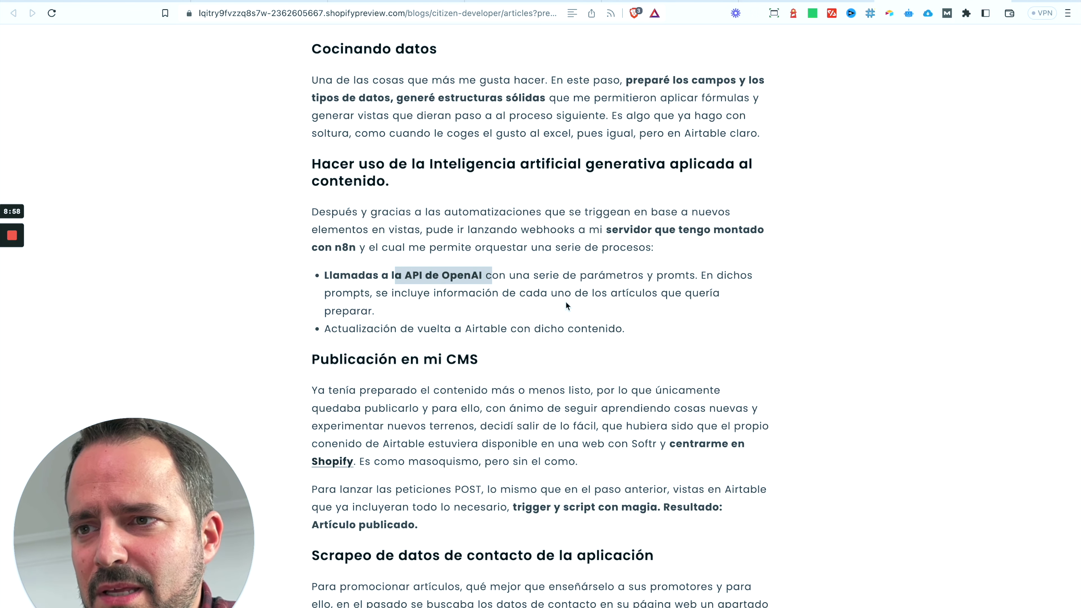
scroll(566, 301, down, 2)
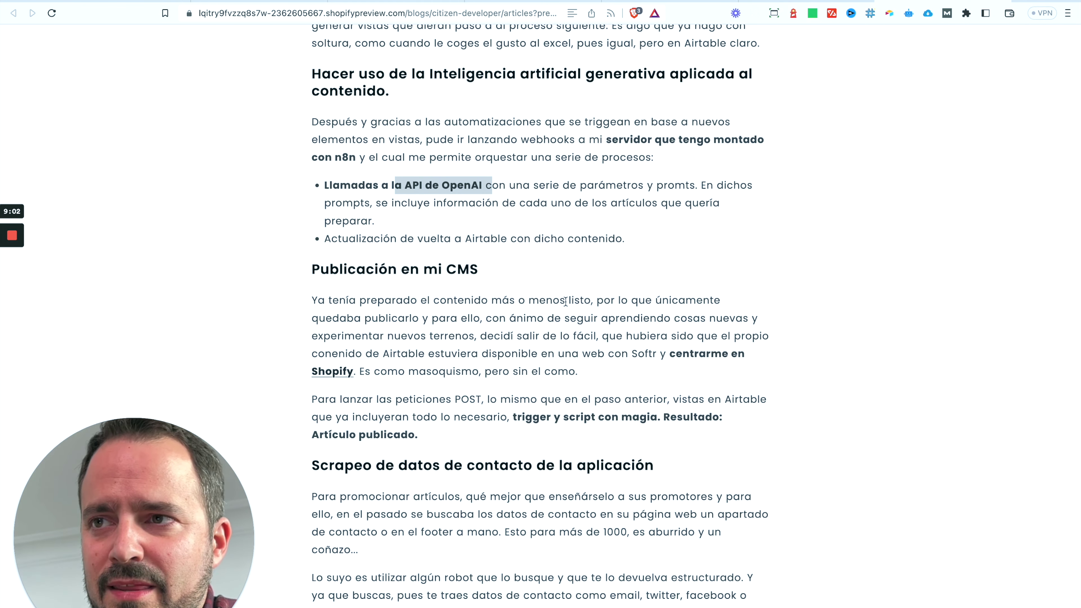
click(444, 372)
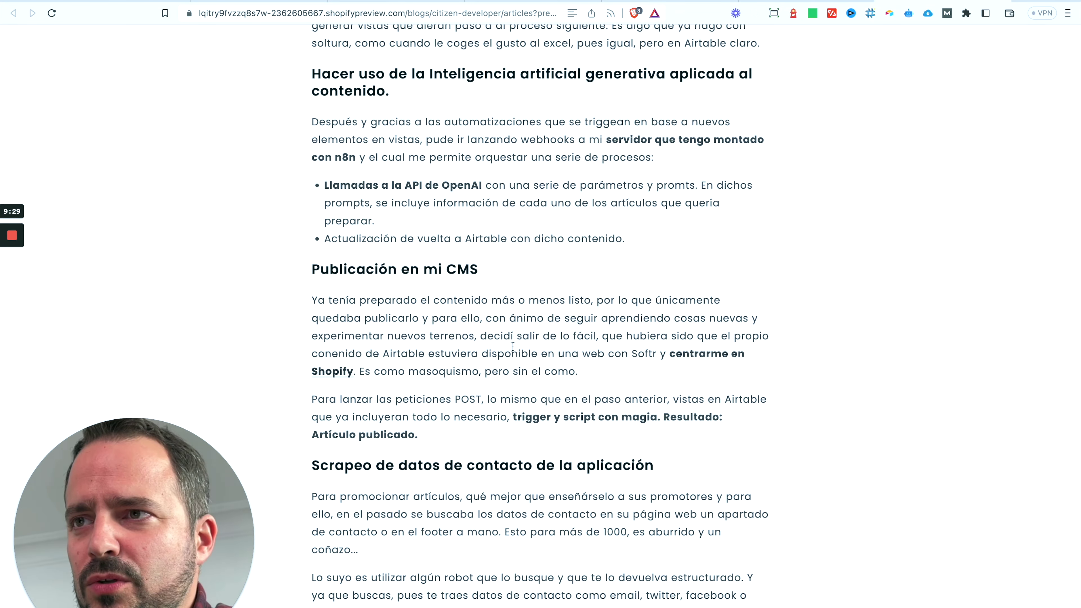
- Switch to the IA Tools & Prompts base in Airtable and open its automations
click(98, 1)
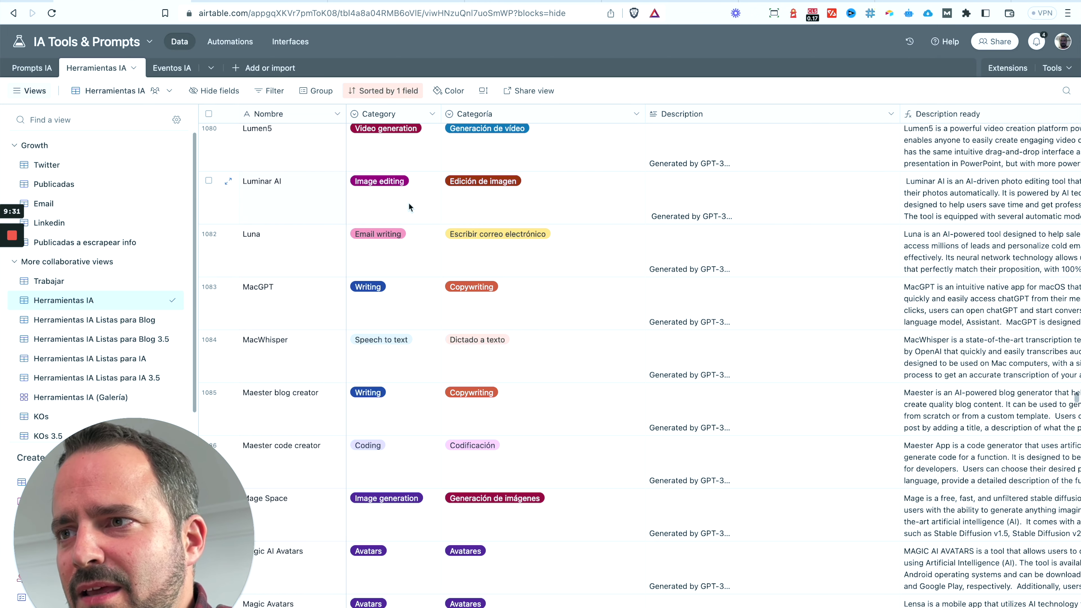
click(241, 42)
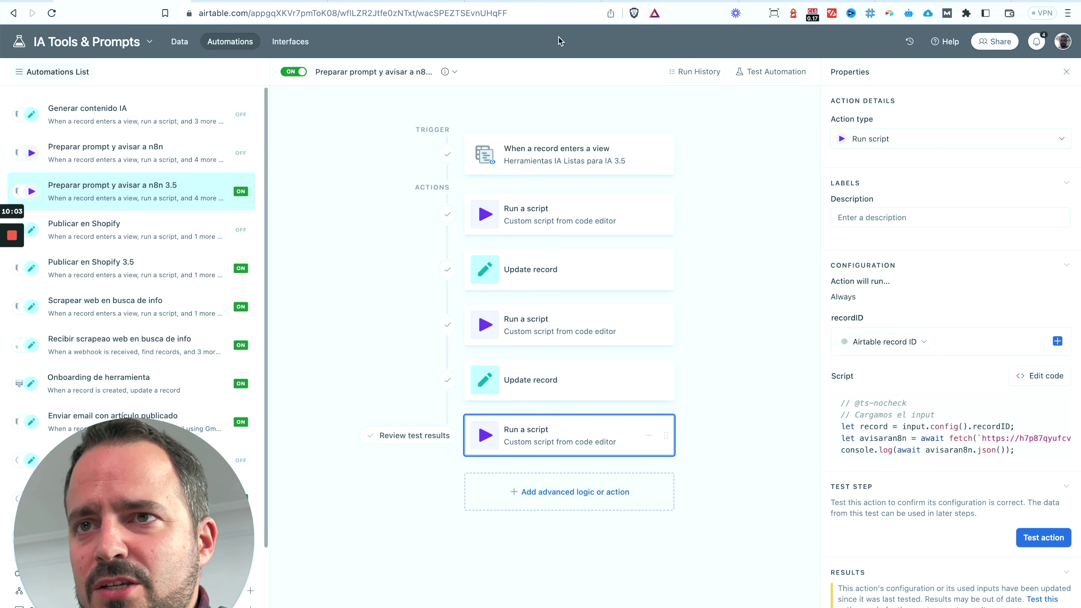
- View the n8n website and the "Generar contenido IA para Aplicaciones gpt3.5" workflow in the remote desktop, ending back in the browser
click(672, 2)
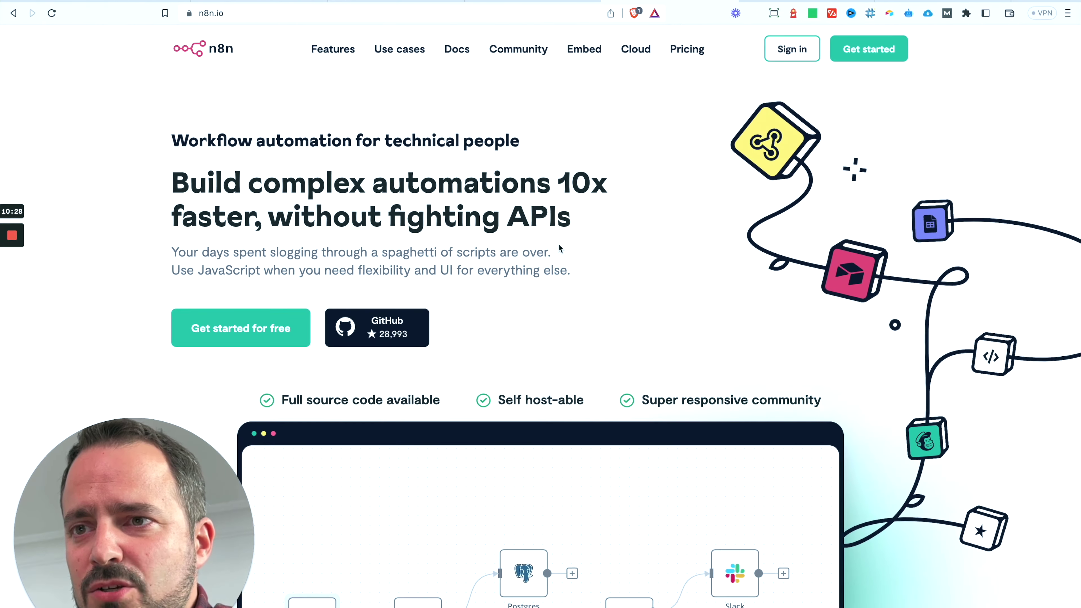
key(ctrl+Up)
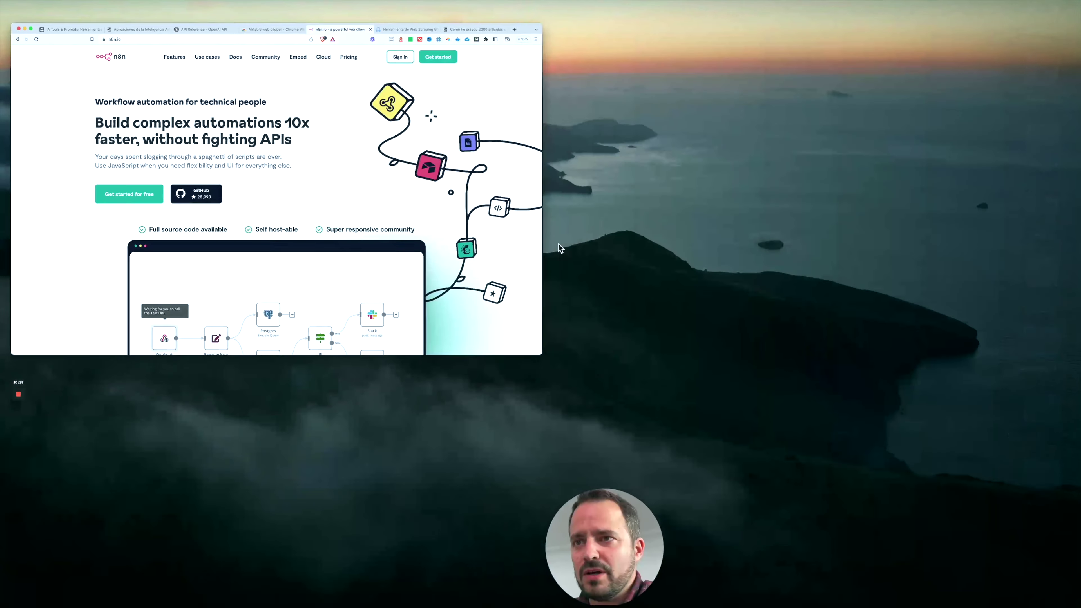
click(578, 12)
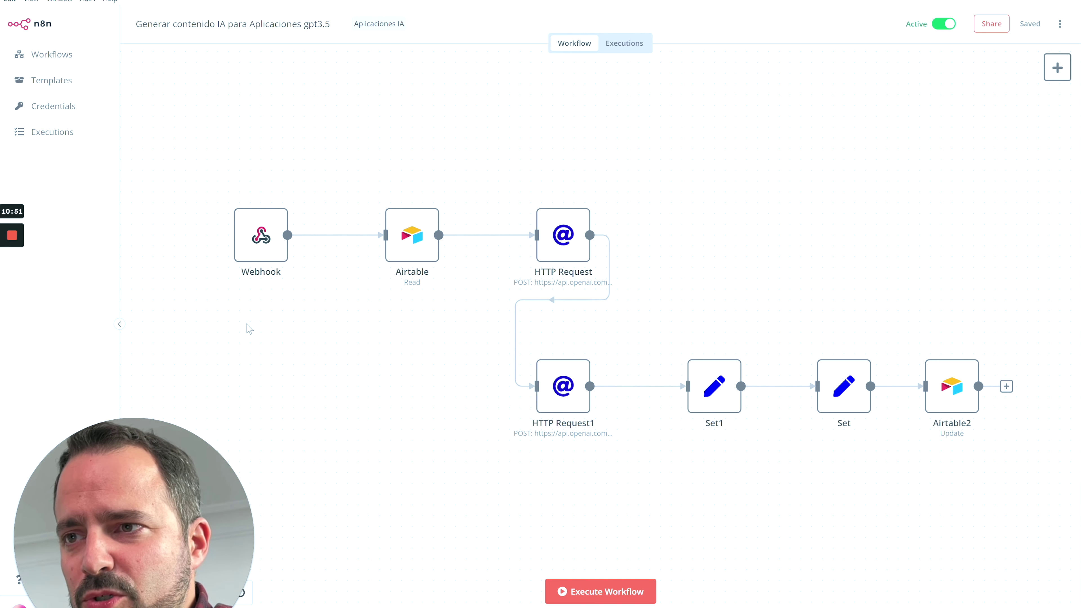
mouse_move(263, 228)
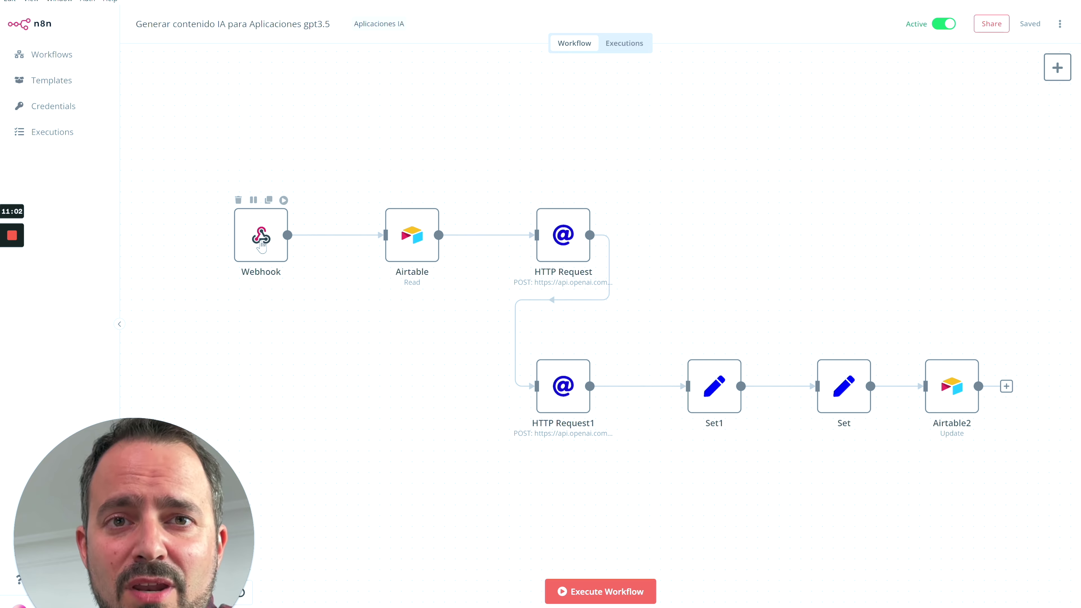
key(ctrl+Up)
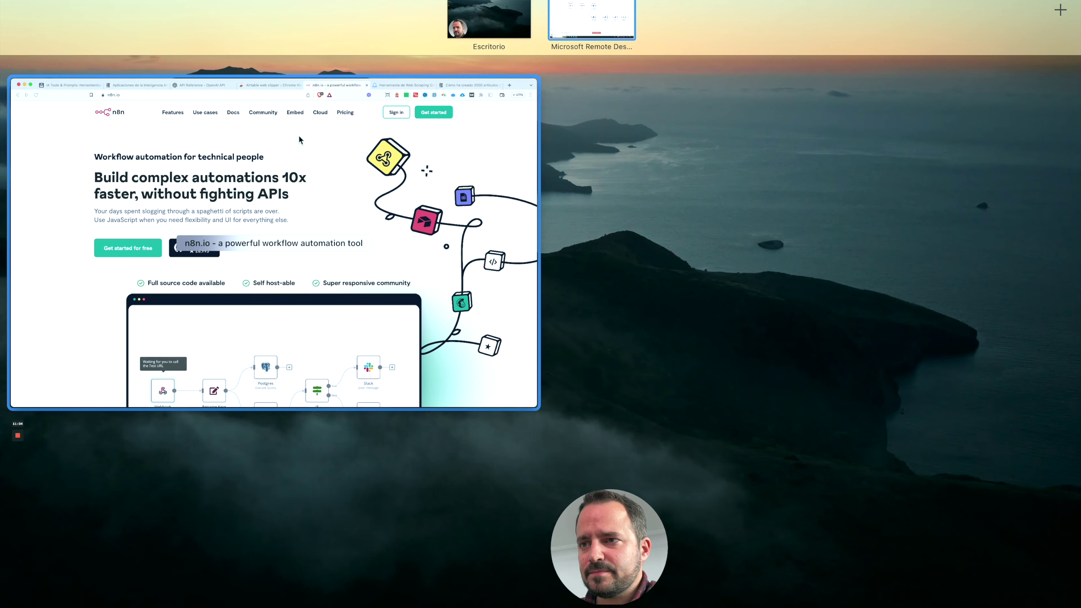
click(344, 161)
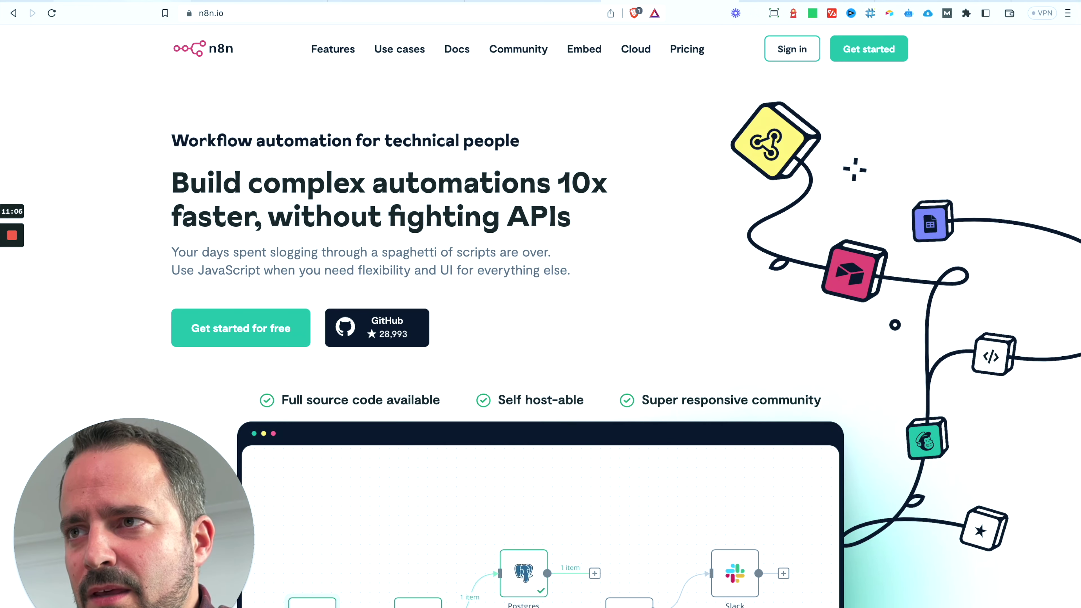
- Return to the Airtable automation "Preparar prompt y avisar a n8n 3.5" and inspect the settings of its three script actions
click(143, 2)
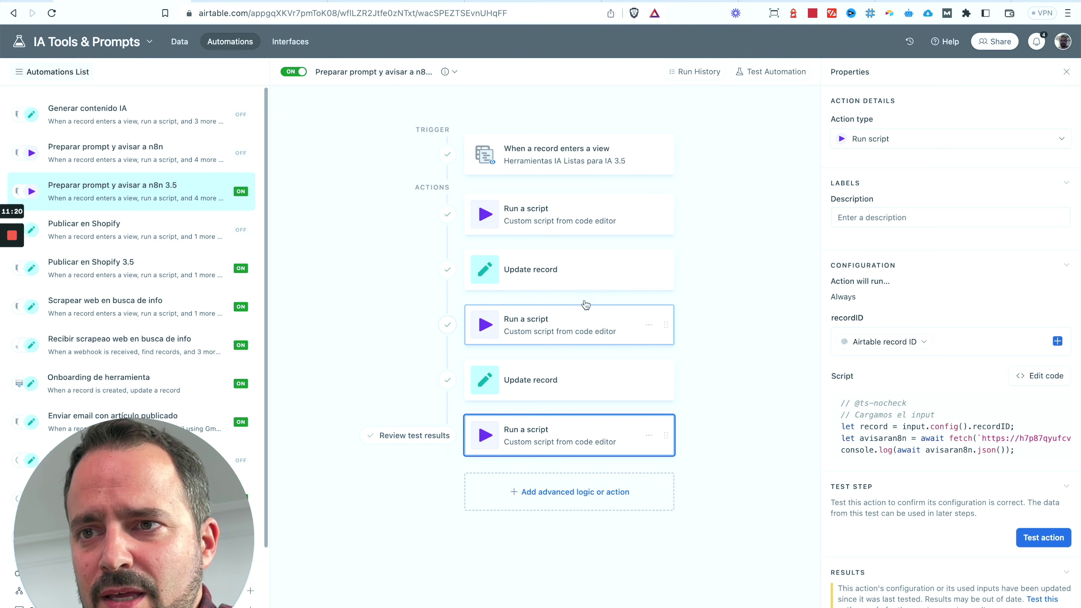
click(543, 223)
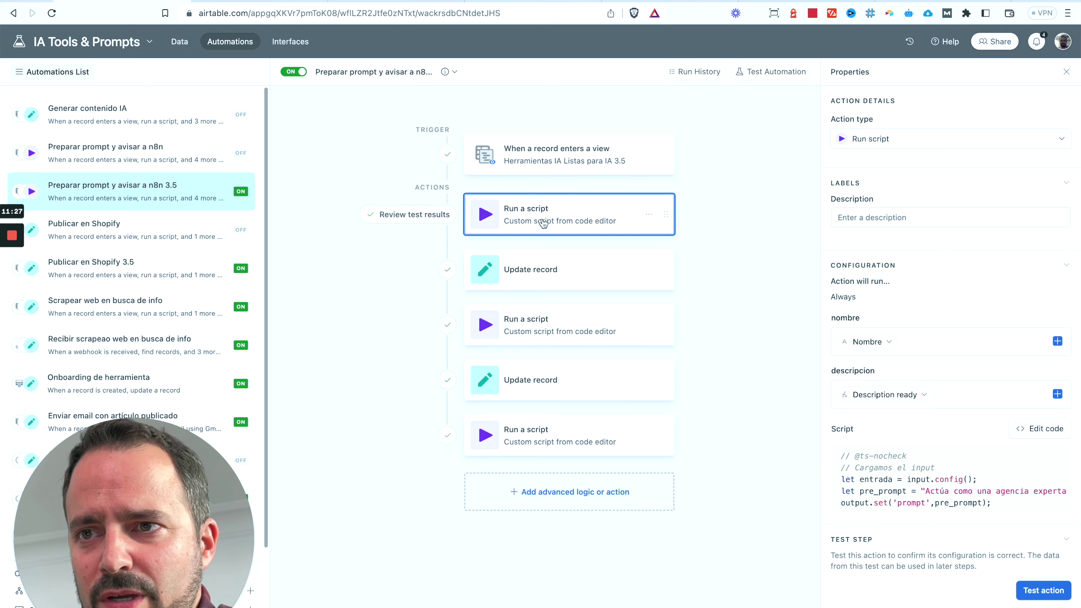
click(546, 332)
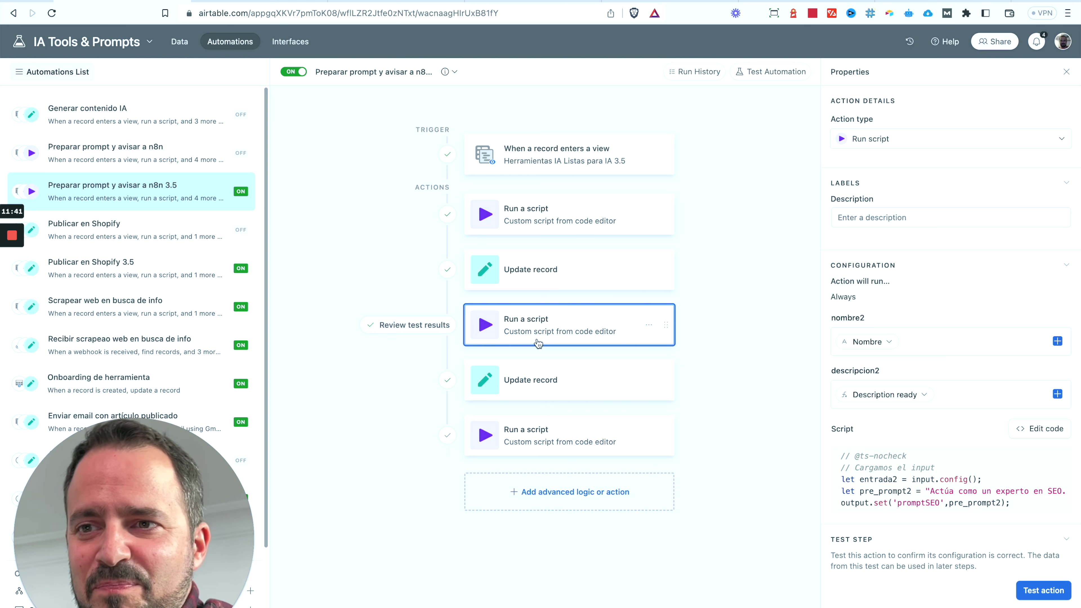
click(539, 212)
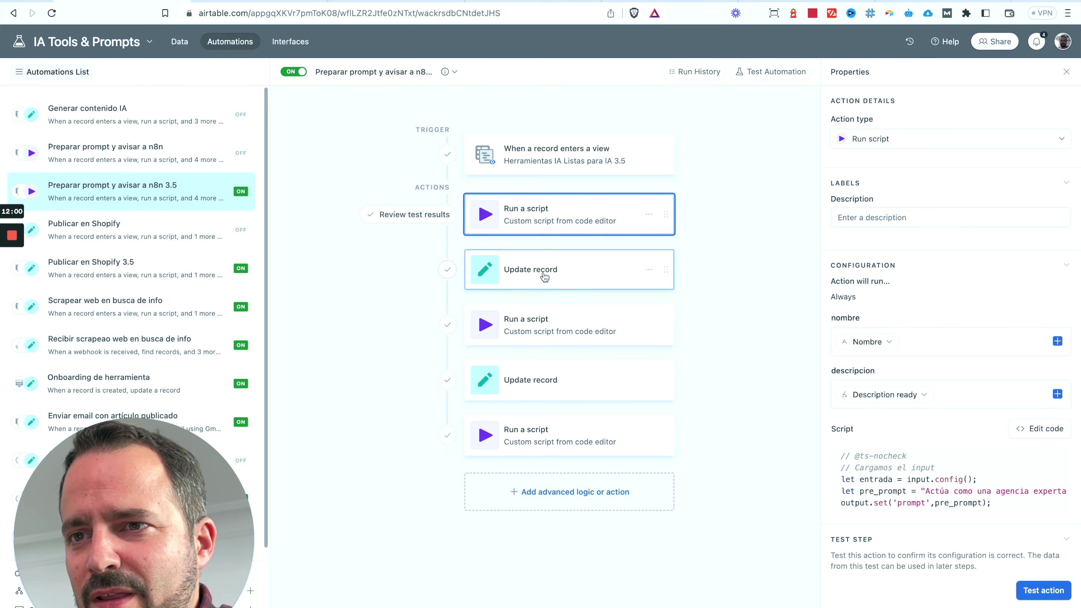
click(545, 446)
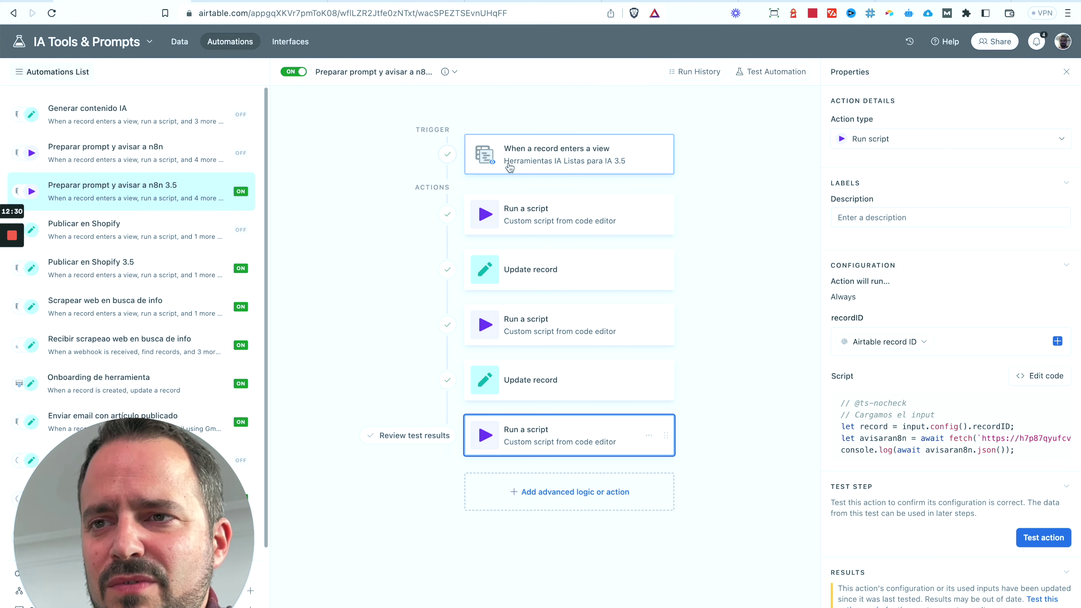
- Open the "Herramientas IA Listas para IA 3.5" view in the base's Herramientas IA table
click(181, 41)
scroll(128, 315, down, 1)
click(115, 349)
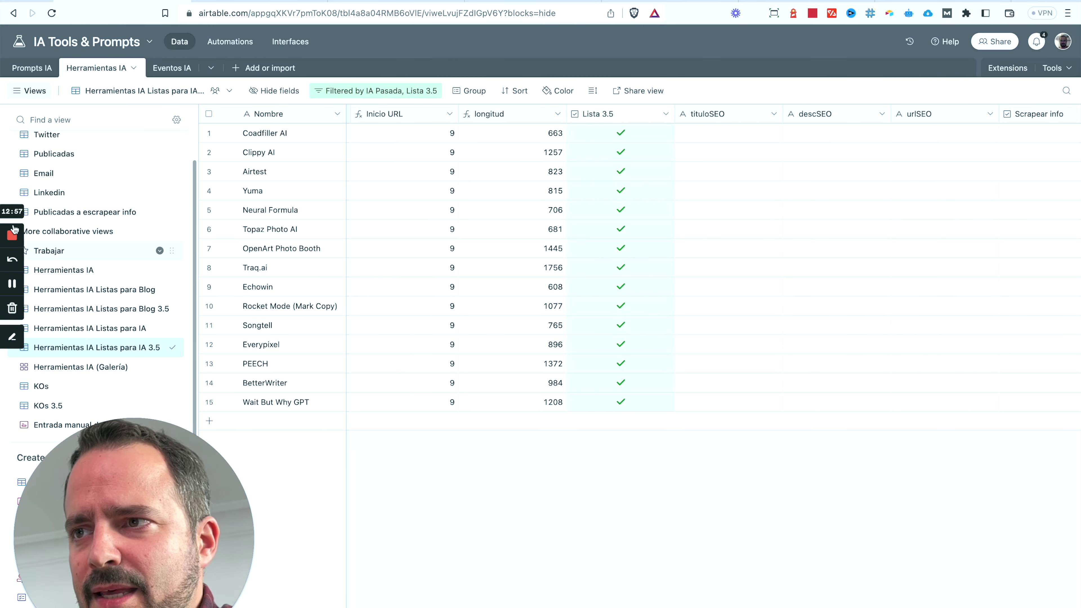
- Switch to the n8n workflow in the remote desktop, inspect the settings of its Airtable read node, and return to the canvas
key(ctrl+Up)
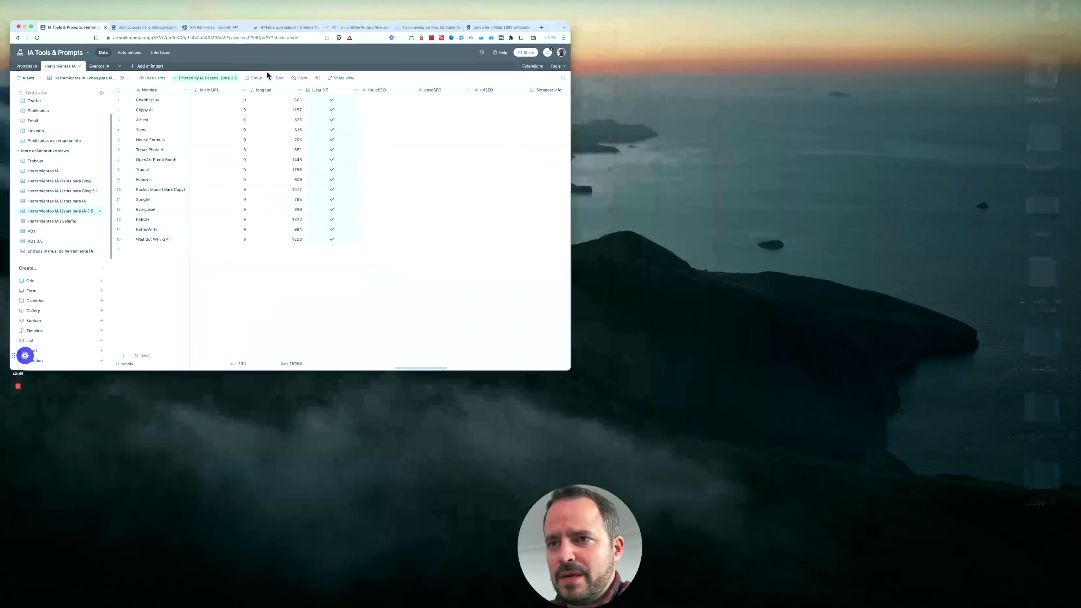
click(579, 29)
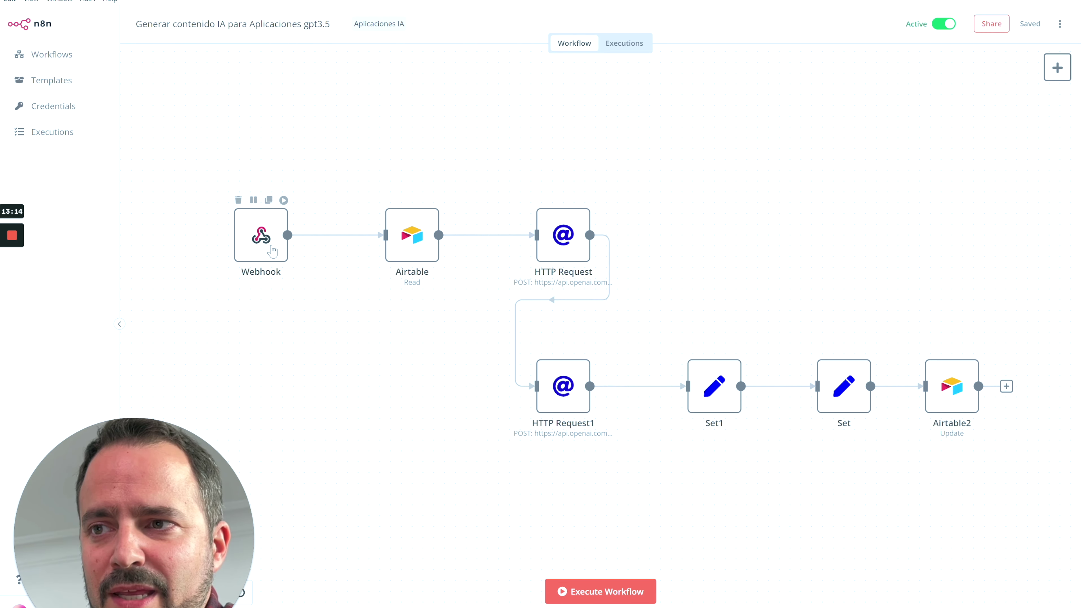
double_click(418, 254)
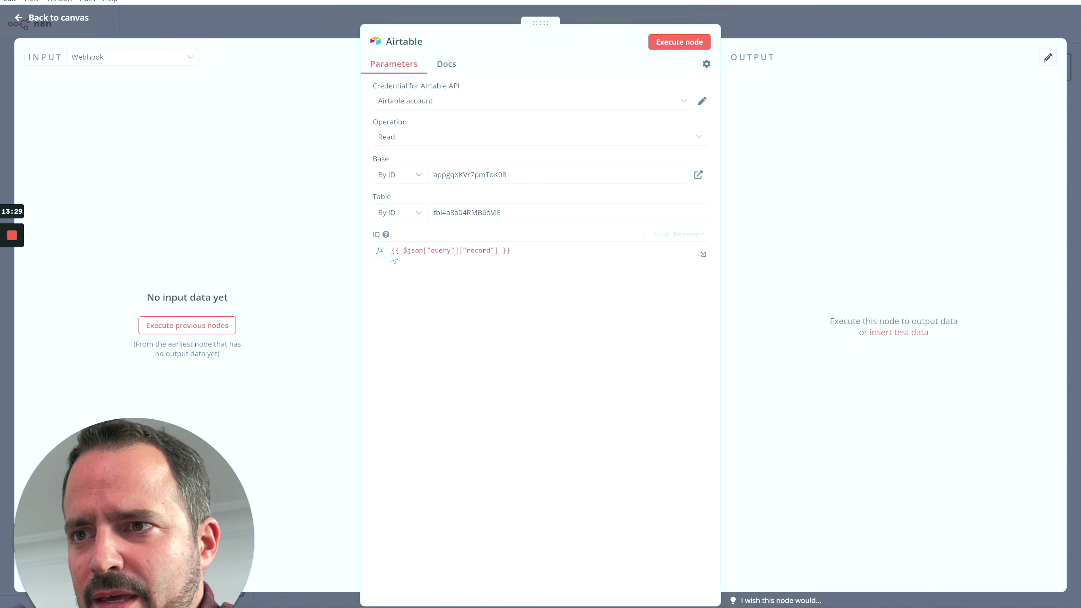
click(307, 21)
mouse_move(573, 241)
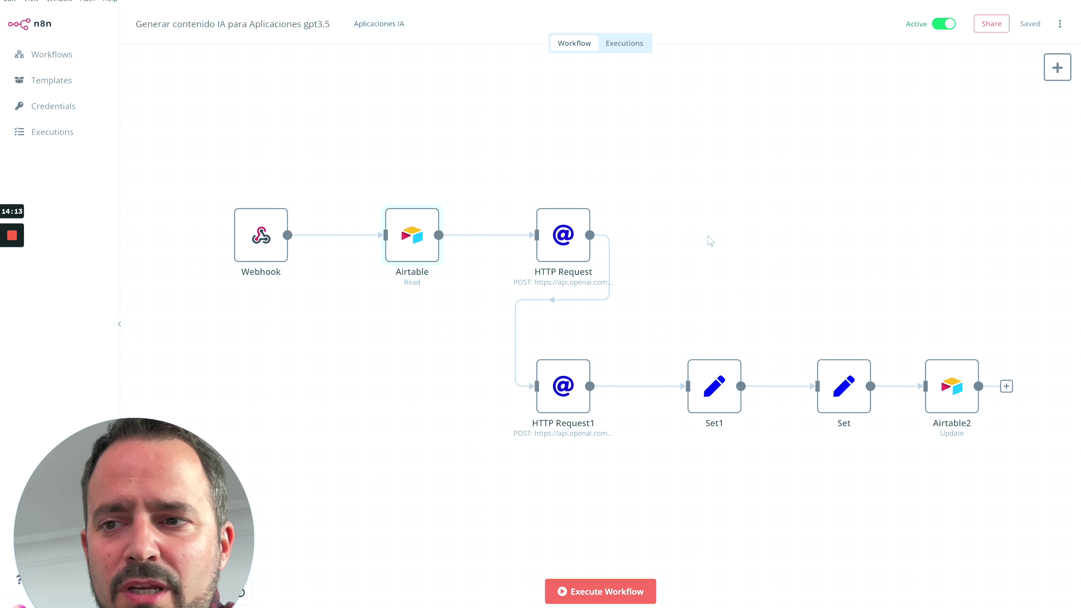
- Return to the Airtable base in the browser and open the "Publicar en Shopify 3.5" automation
key(ctrl+Up)
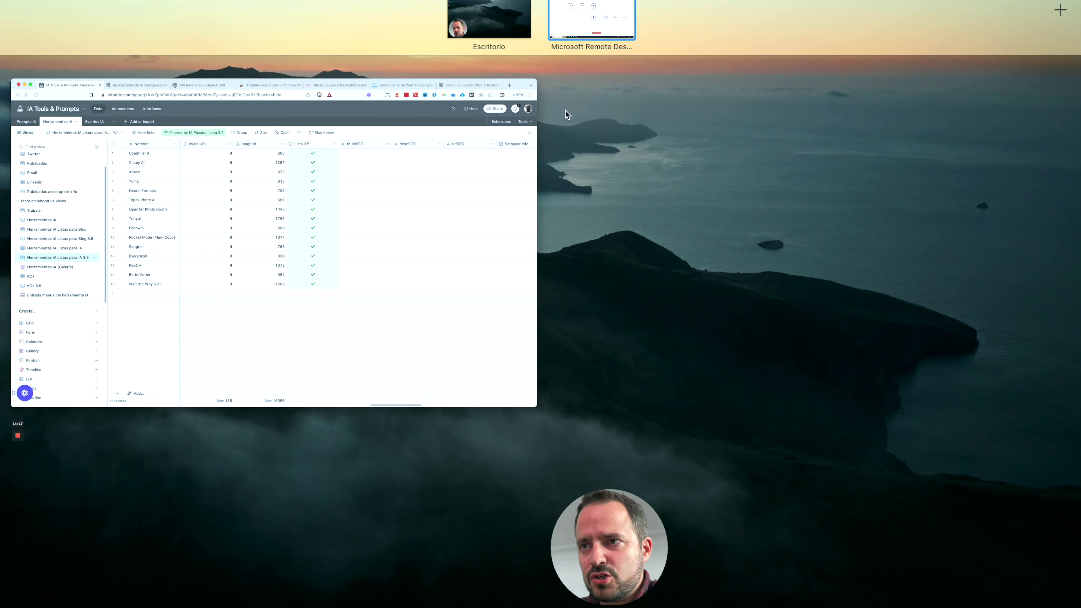
click(501, 345)
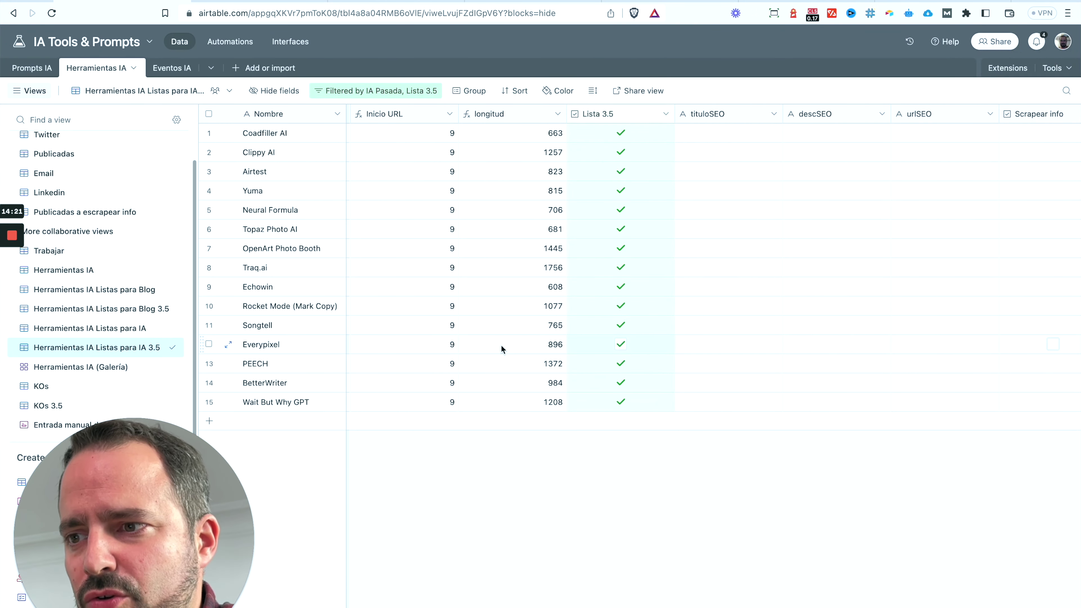
click(239, 45)
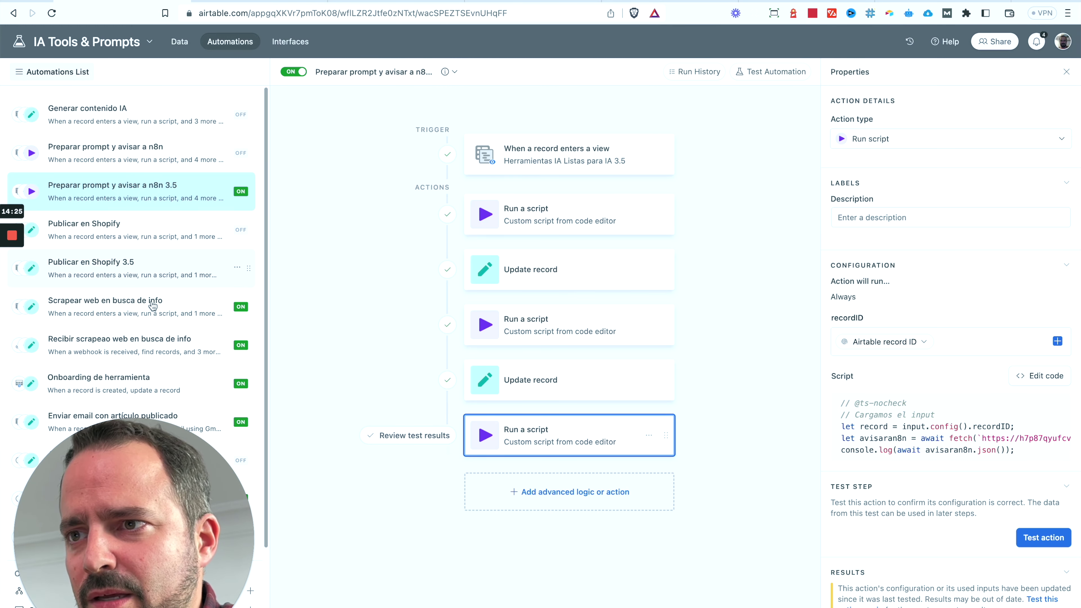
click(124, 271)
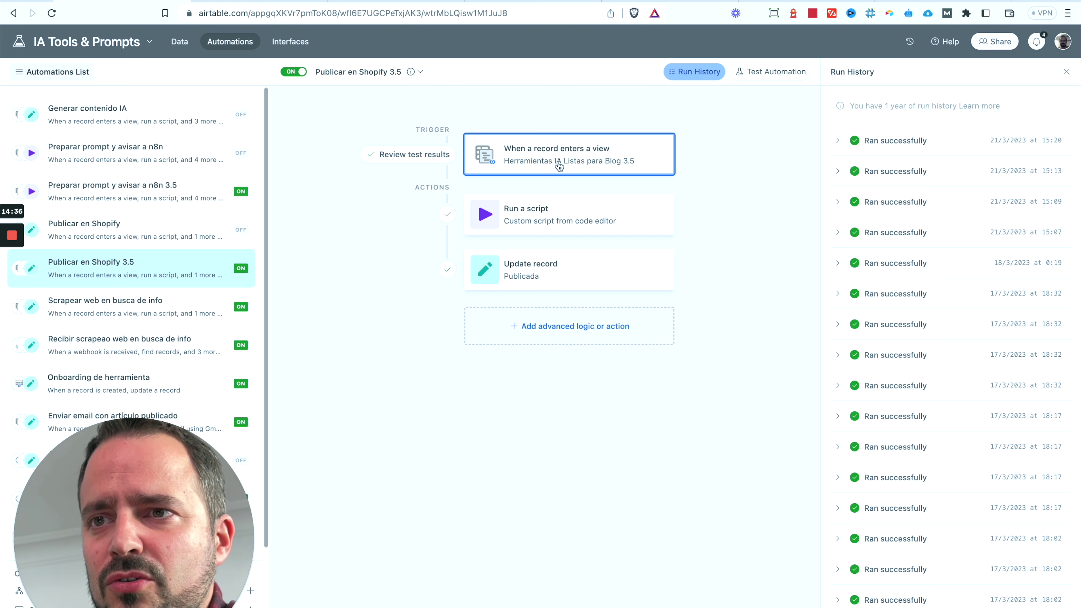
- Examine the script action's input variables, including the HTML template and SEO fields, and the settings of the Update record action
click(537, 219)
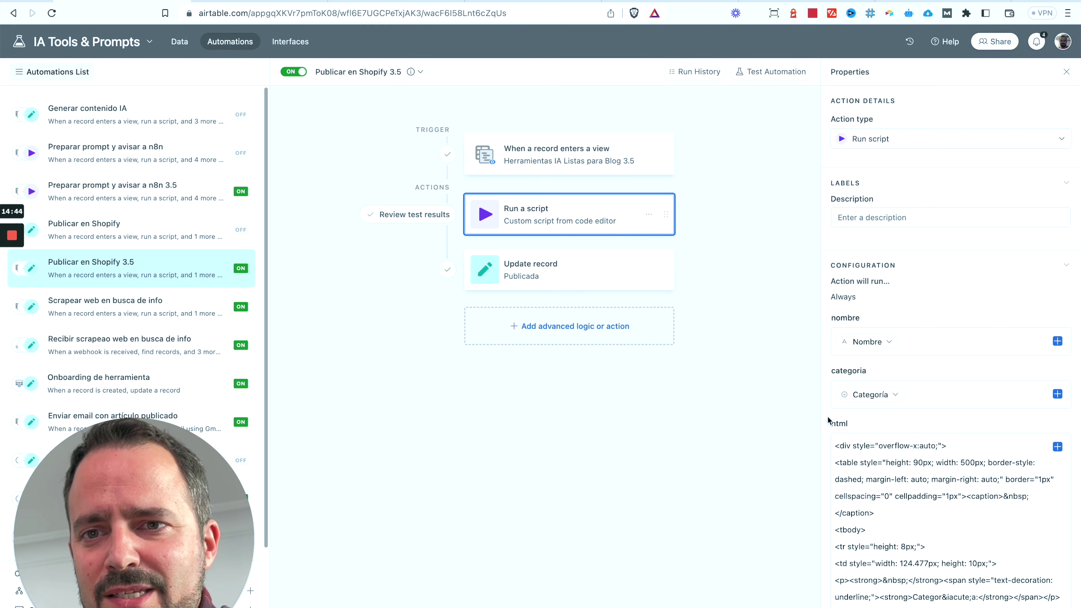
scroll(828, 420, down, 10)
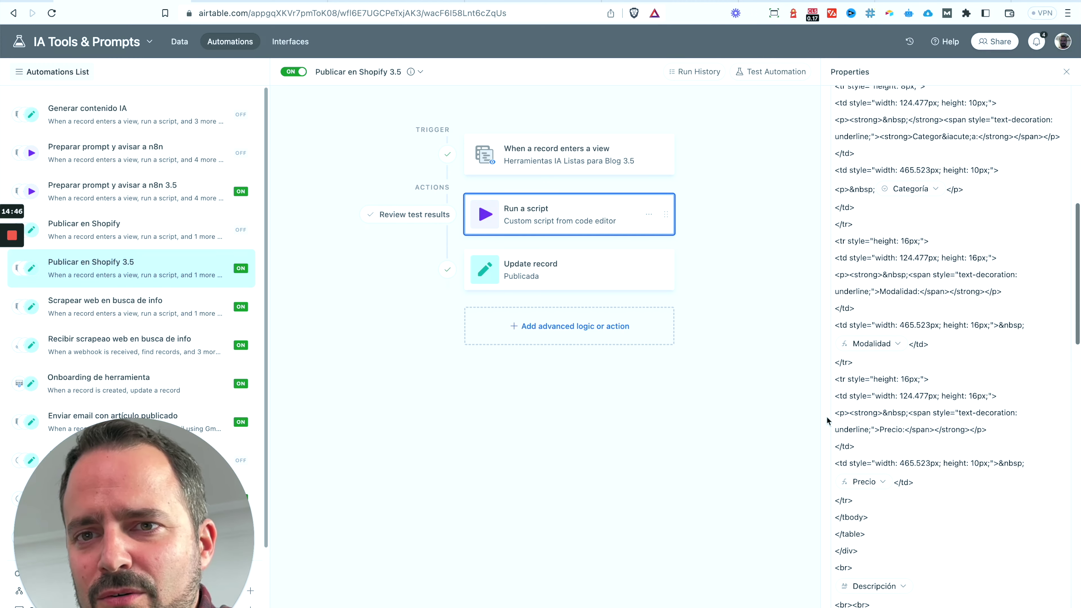
scroll(827, 417, down, 8)
scroll(827, 418, down, 2)
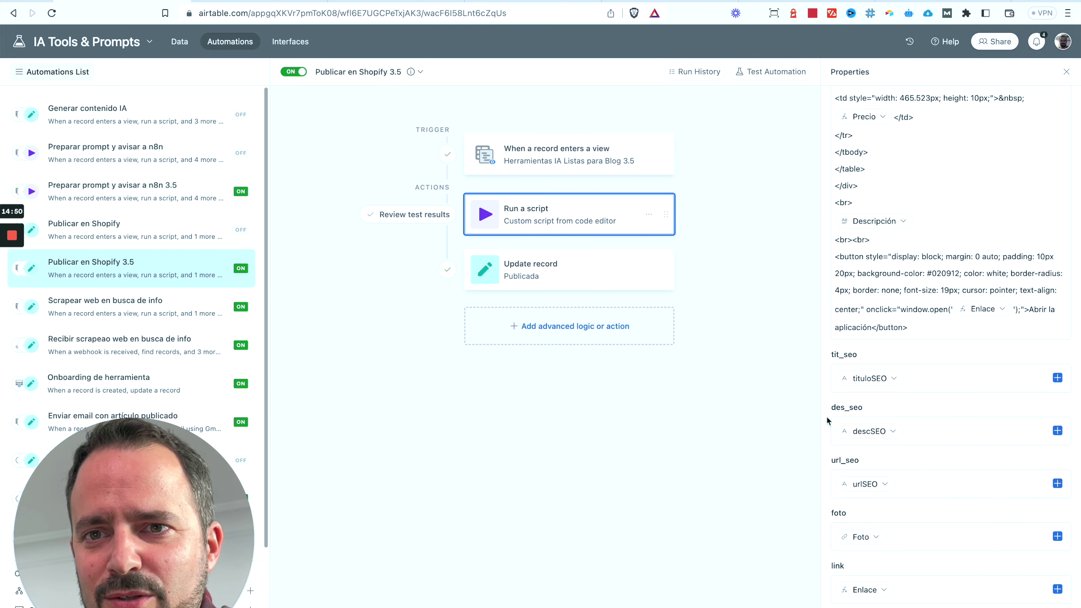
scroll(826, 415, down, 10)
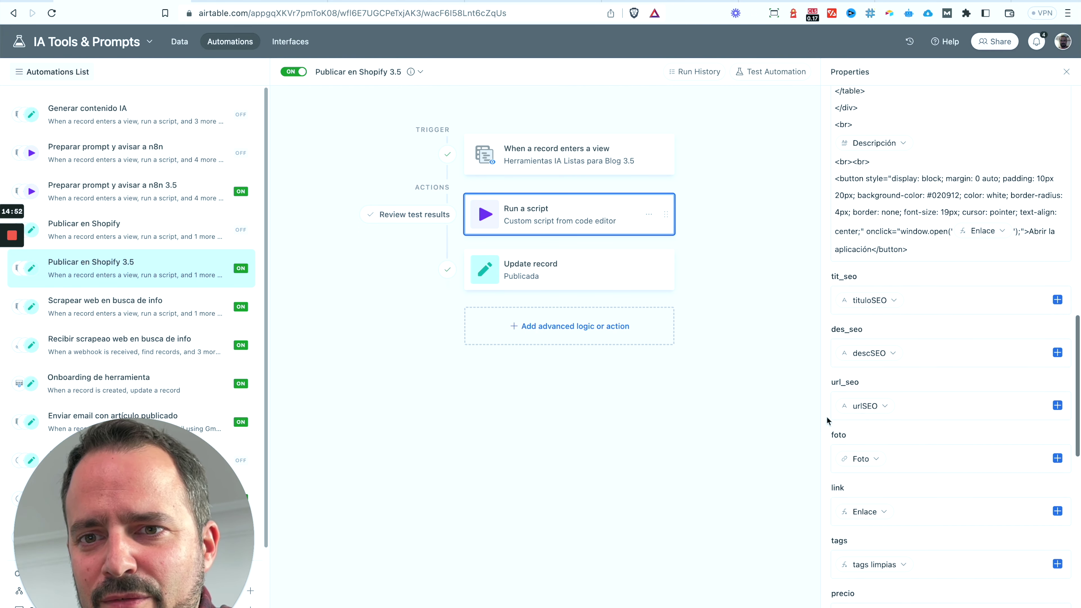
scroll(826, 416, down, 1)
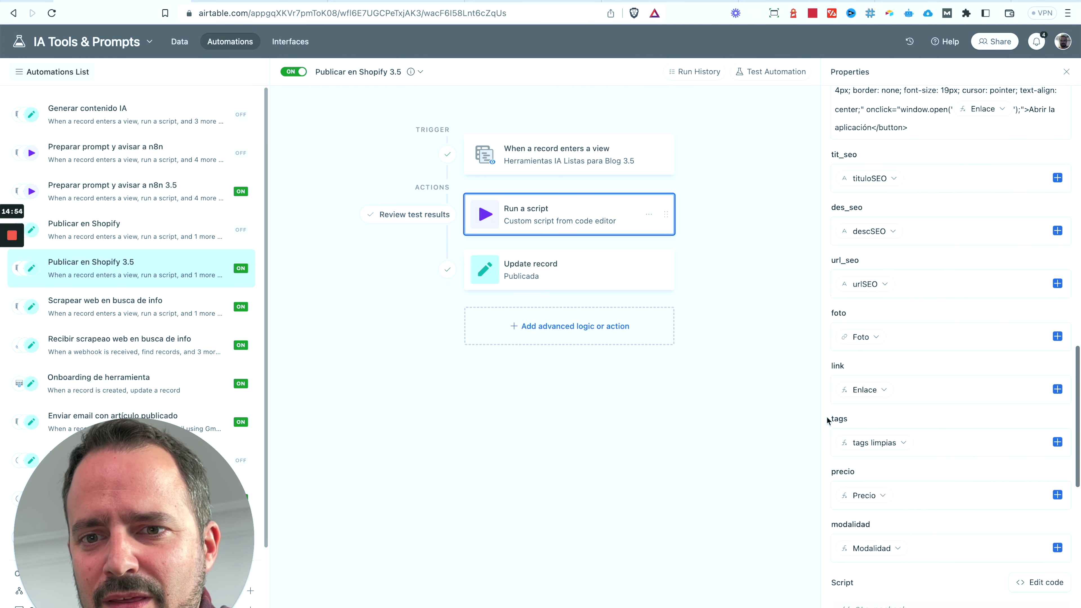
scroll(826, 415, up, 1)
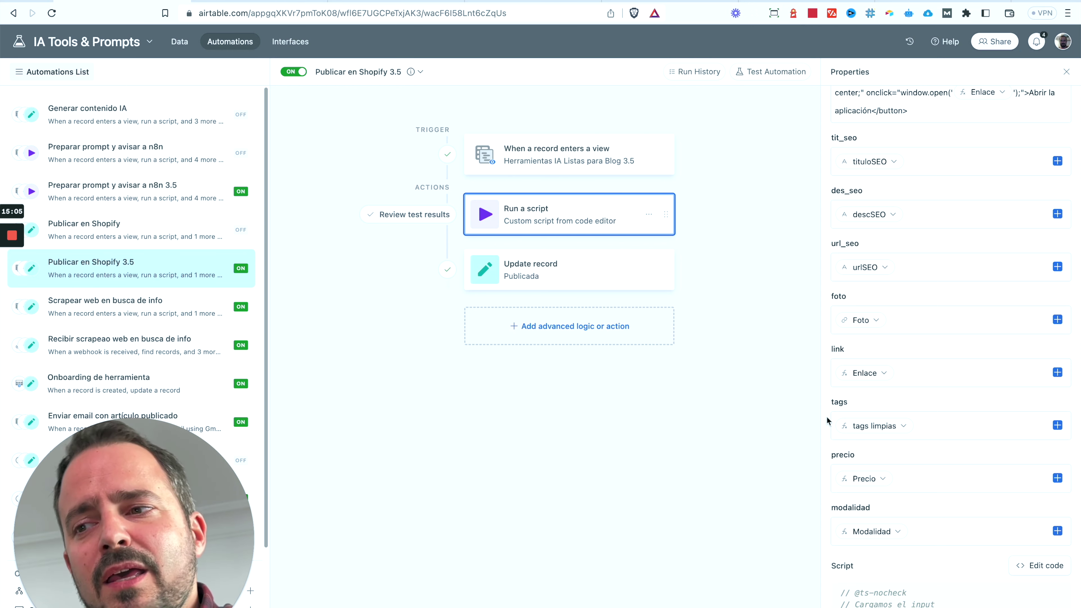
click(517, 273)
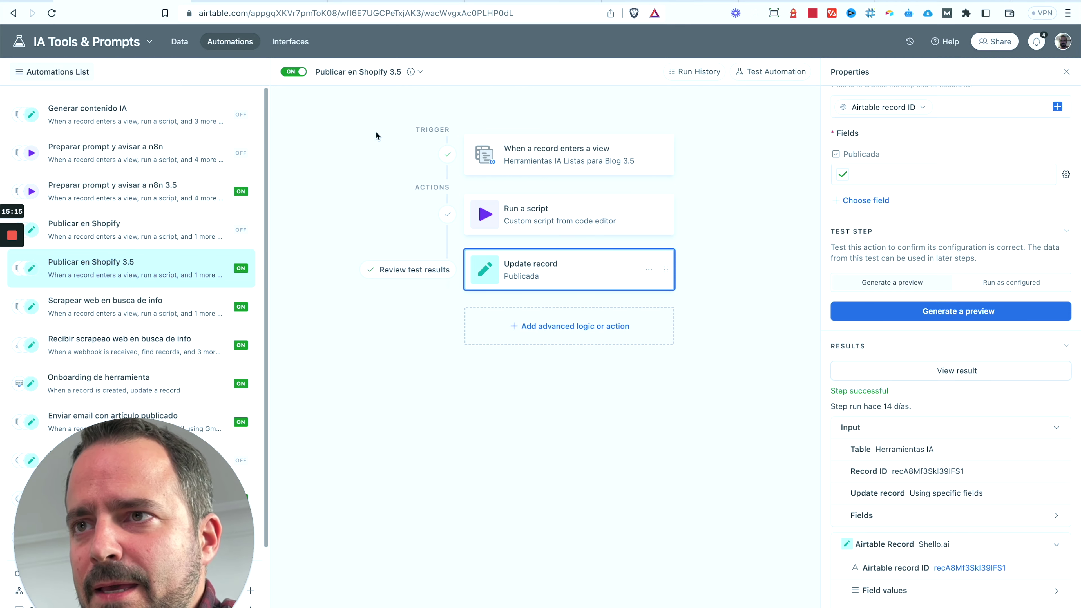
- Switch to the yeswelab.com blog "Aplicaciones de la Inteligencia Artificial" and look through the articles on its first page
click(271, 3)
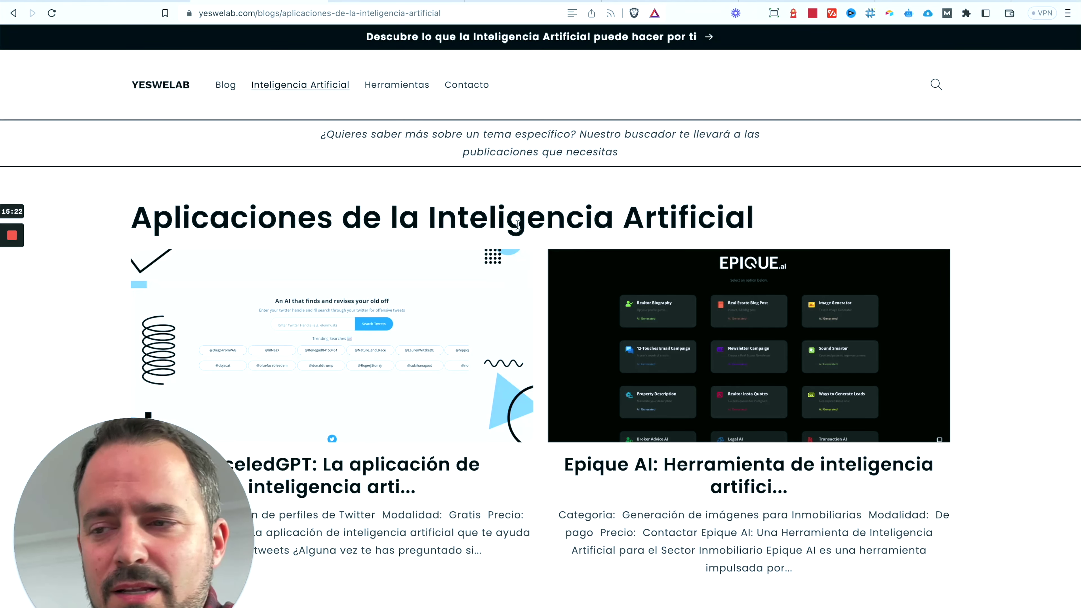
scroll(517, 225, down, 15)
scroll(519, 230, up, 12)
scroll(518, 230, up, 8)
scroll(606, 441, down, 20)
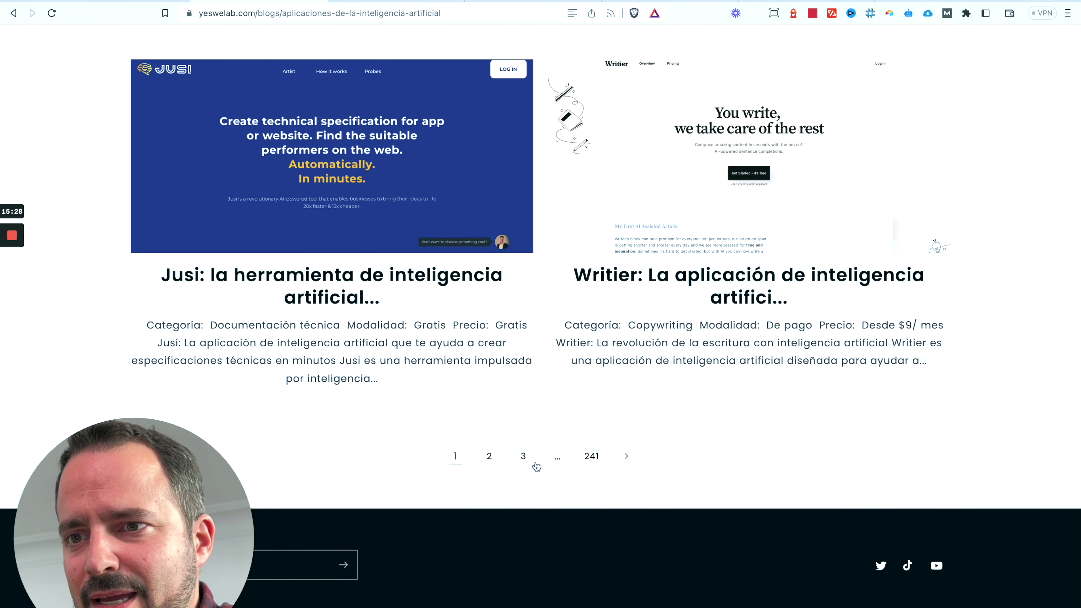
- Open page 2 of the blog listing and look through its AI tool articles
click(490, 456)
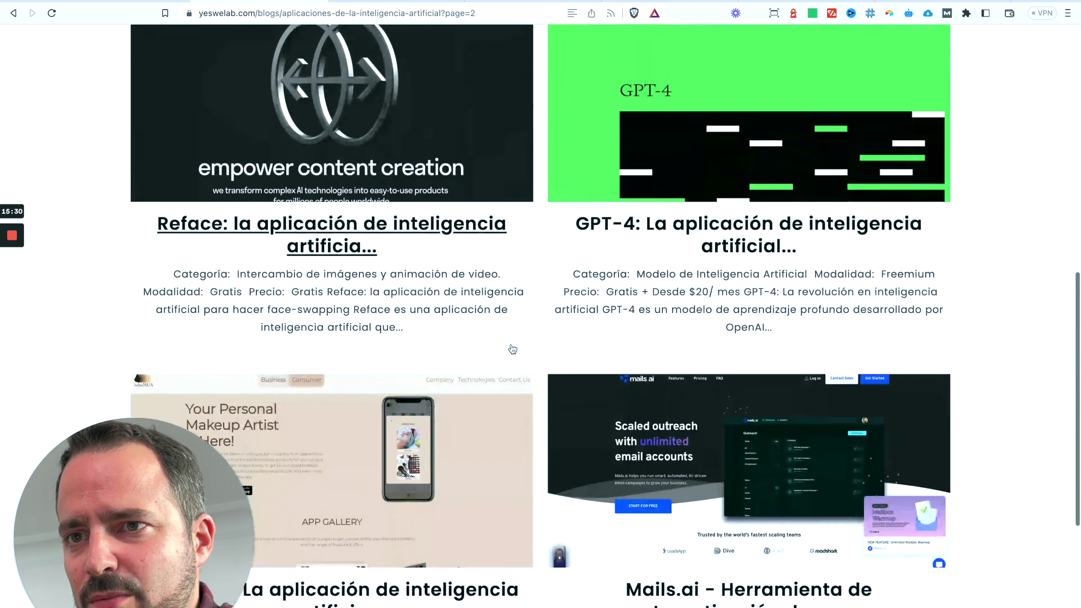
scroll(513, 350, down, 15)
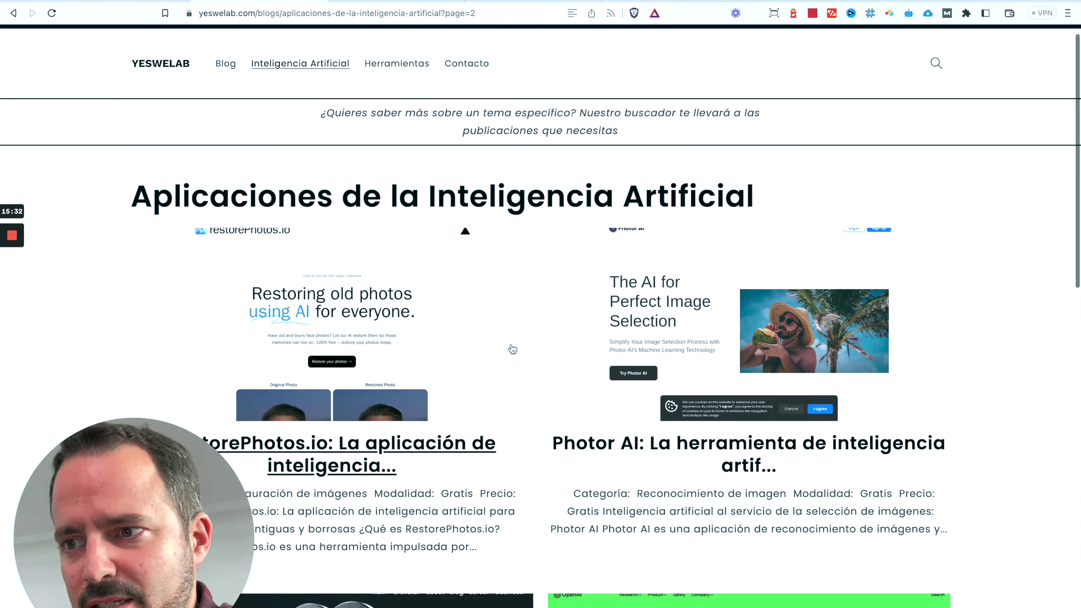
scroll(512, 349, down, 3)
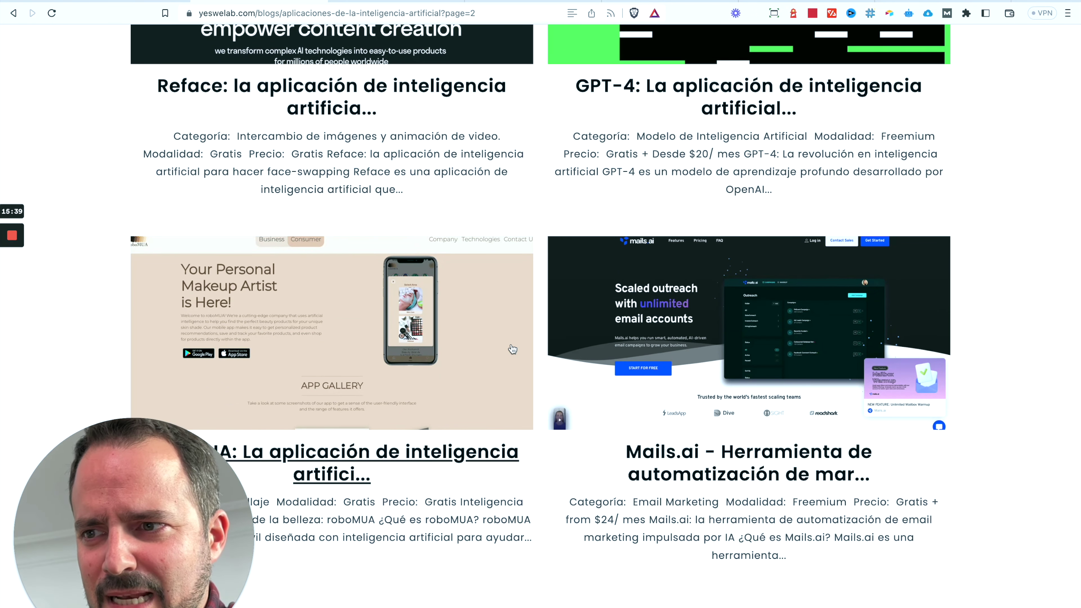
scroll(512, 349, up, 6)
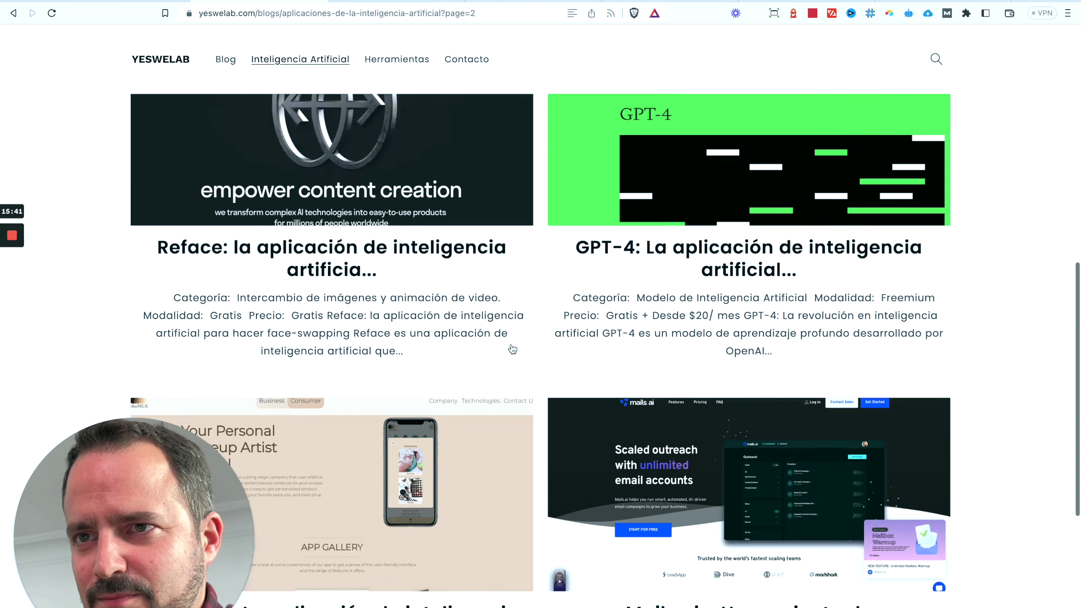
scroll(512, 349, down, 5)
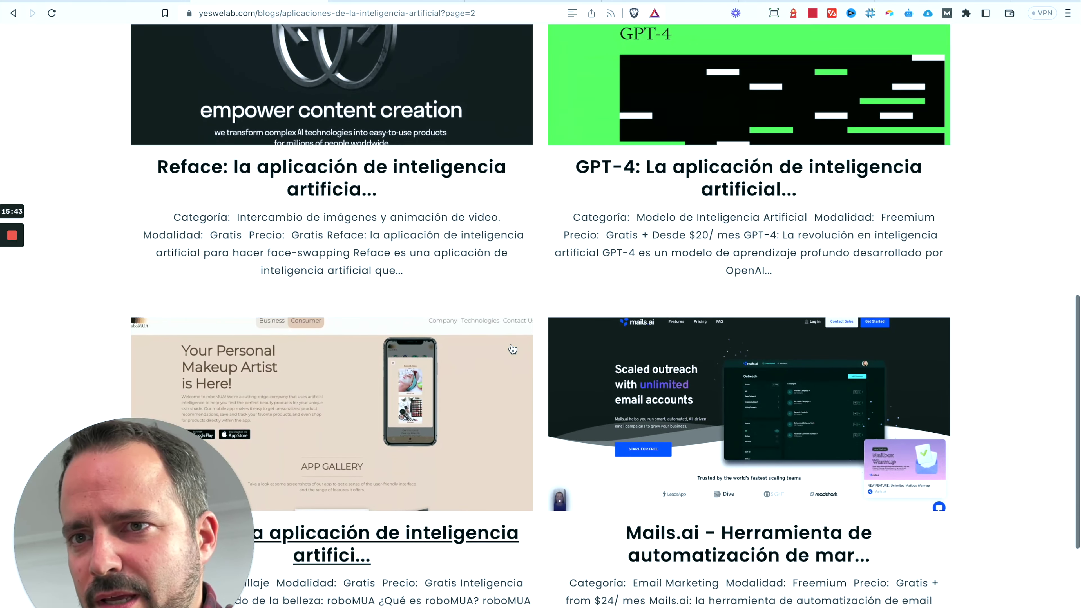
scroll(512, 349, up, 10)
scroll(512, 349, up, 1)
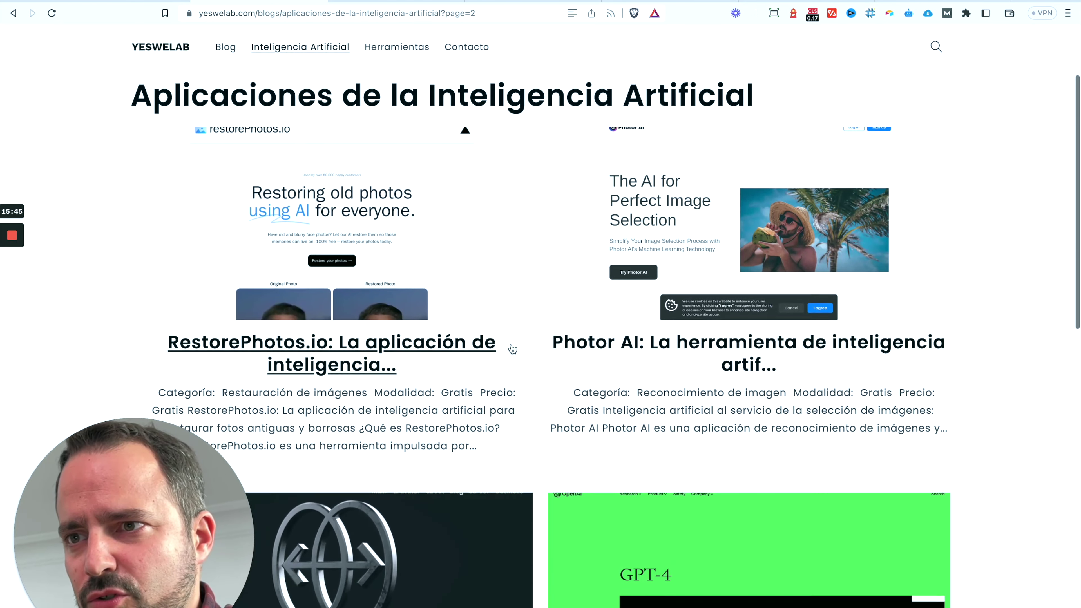
- Open the GPT-4 article and read through its details table, sections and closing application link
scroll(512, 349, down, 7)
click(713, 406)
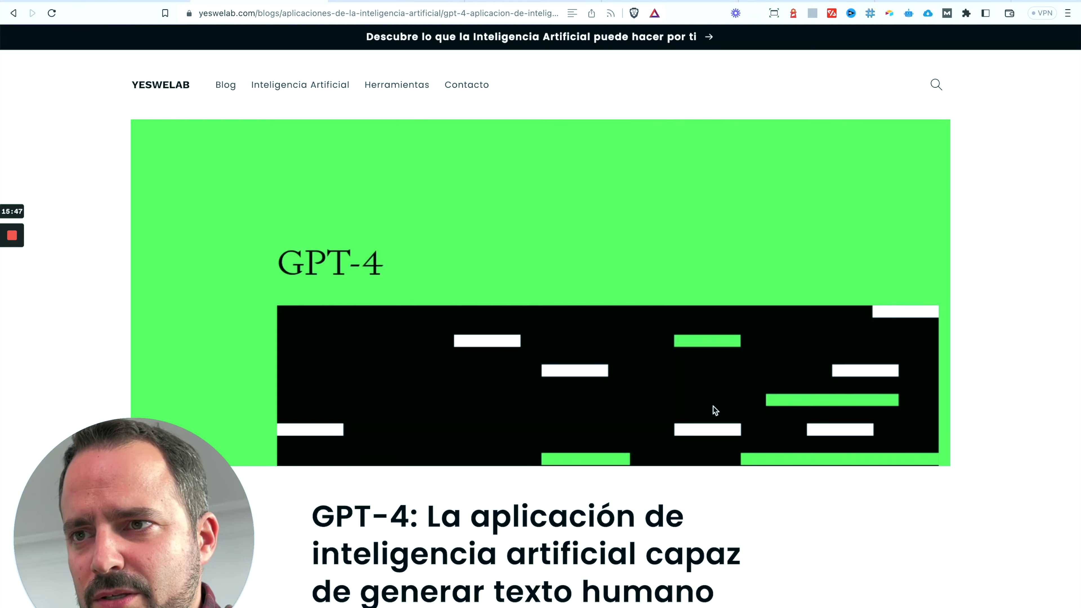
scroll(596, 385, down, 5)
scroll(596, 385, down, 8)
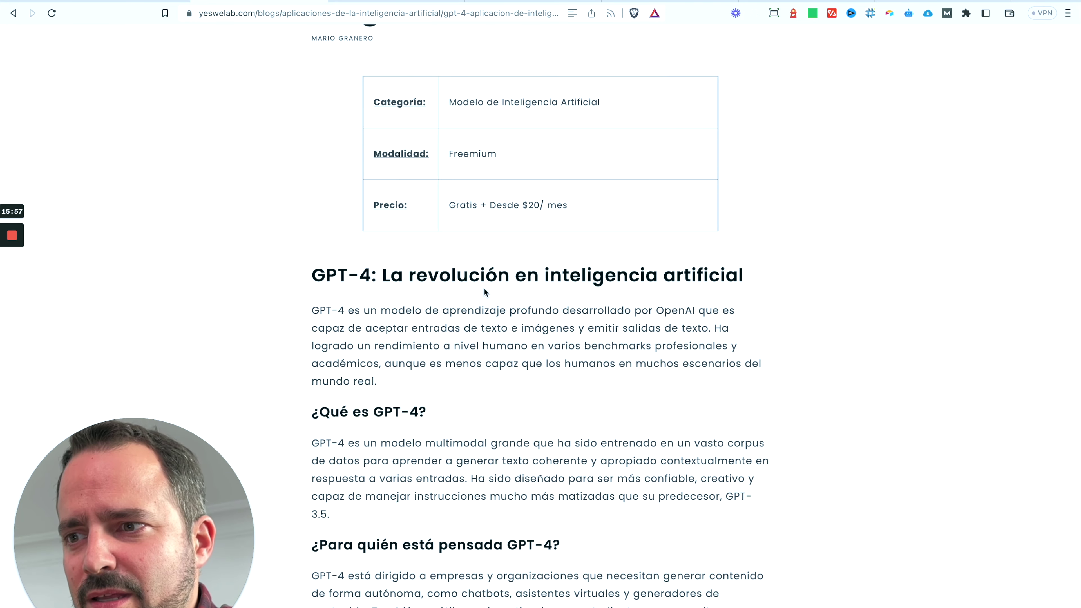
scroll(484, 288, down, 10)
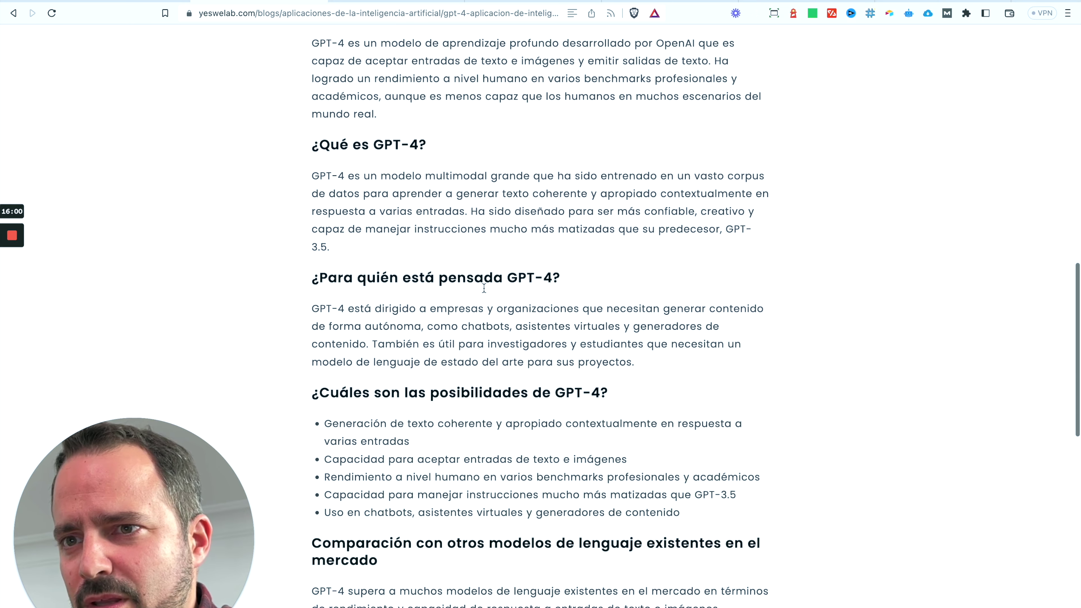
scroll(484, 287, up, 8)
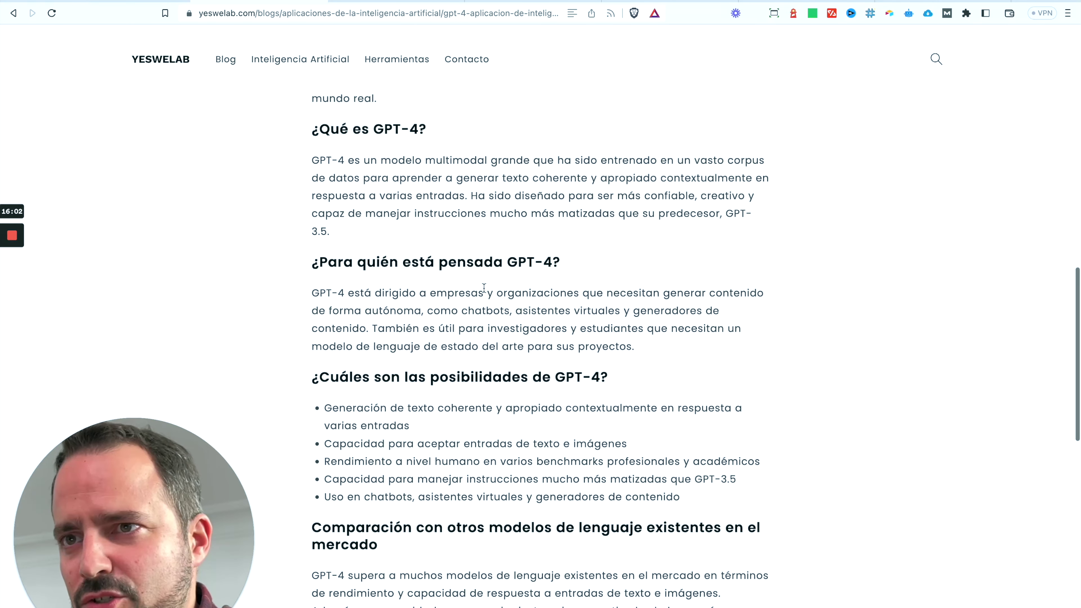
scroll(484, 288, down, 3)
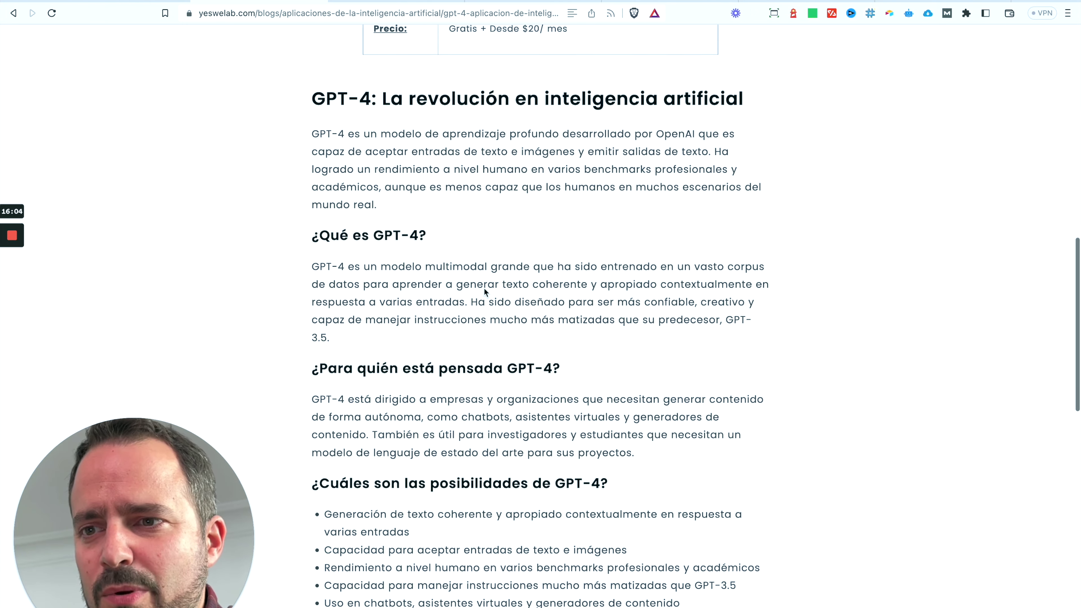
scroll(484, 288, down, 7)
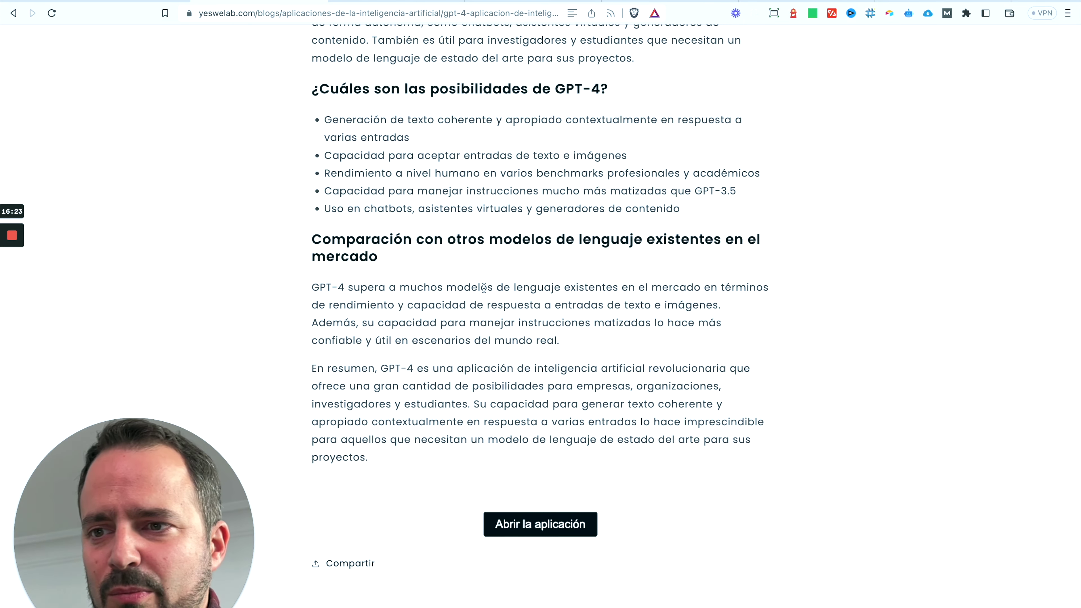
scroll(473, 395, up, 10)
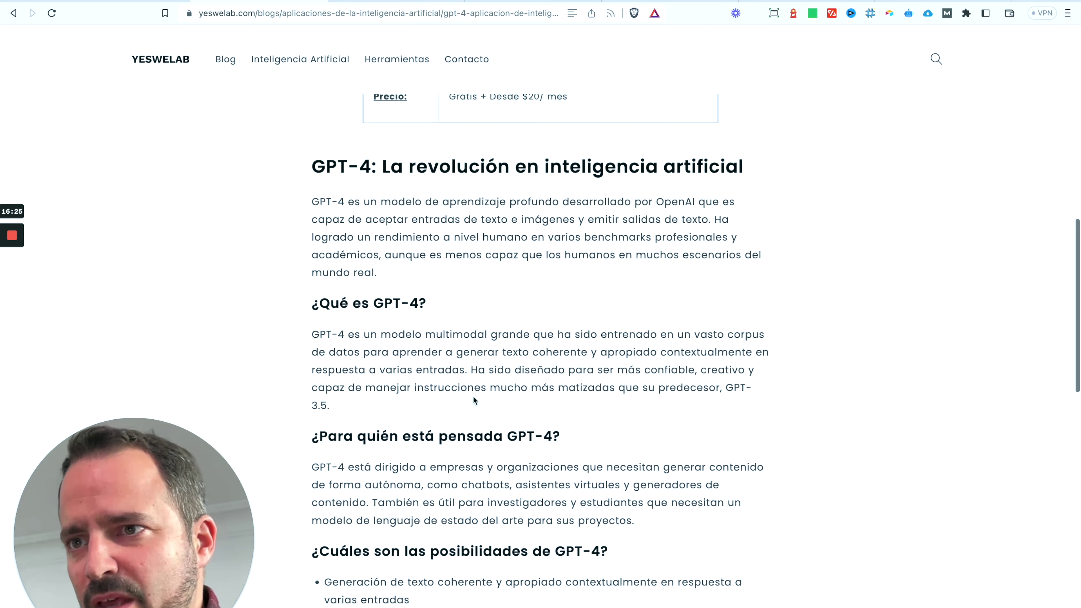
- Examine the article's HTML formatting, highlighting the main heading, the "¿Qué es GPT-4?" subheading and the bulleted list of possibilities
drag(315, 185, 538, 184)
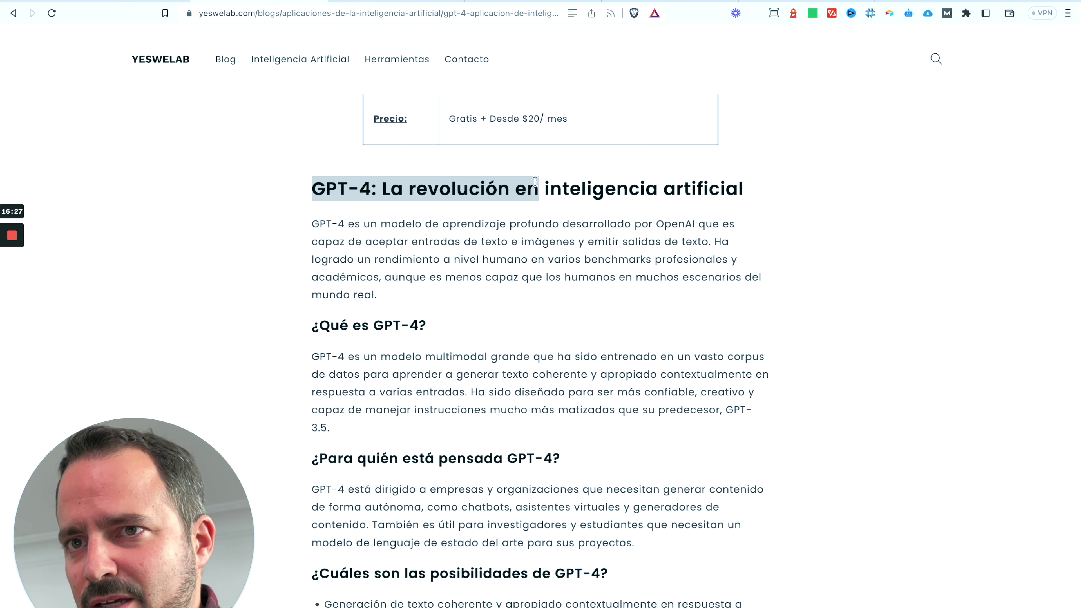
drag(315, 324, 446, 326)
scroll(446, 329, down, 1)
scroll(446, 329, up, 1)
click(369, 315)
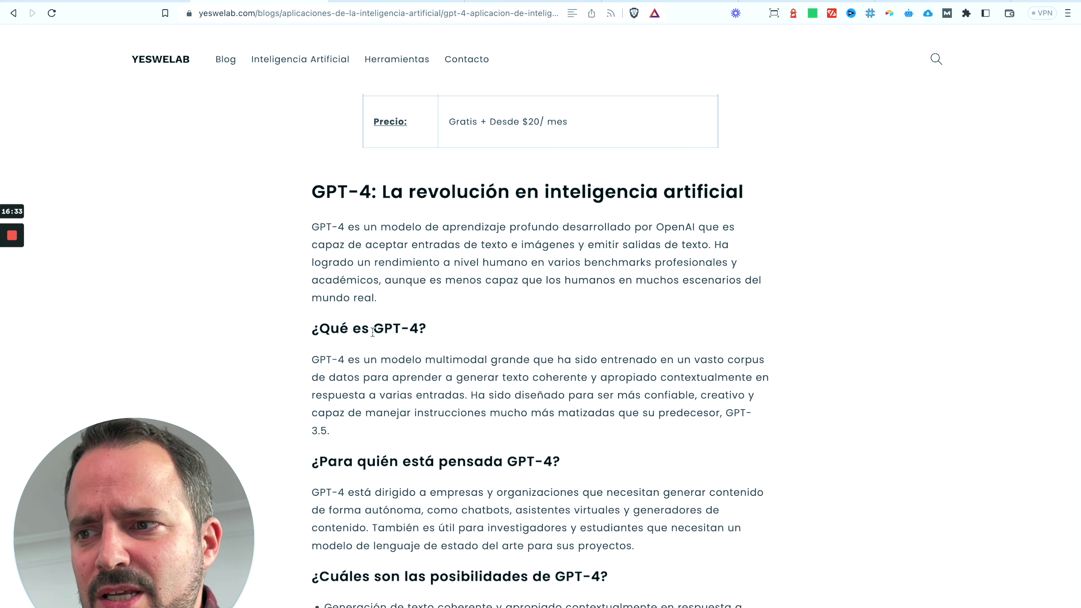
scroll(373, 332, down, 8)
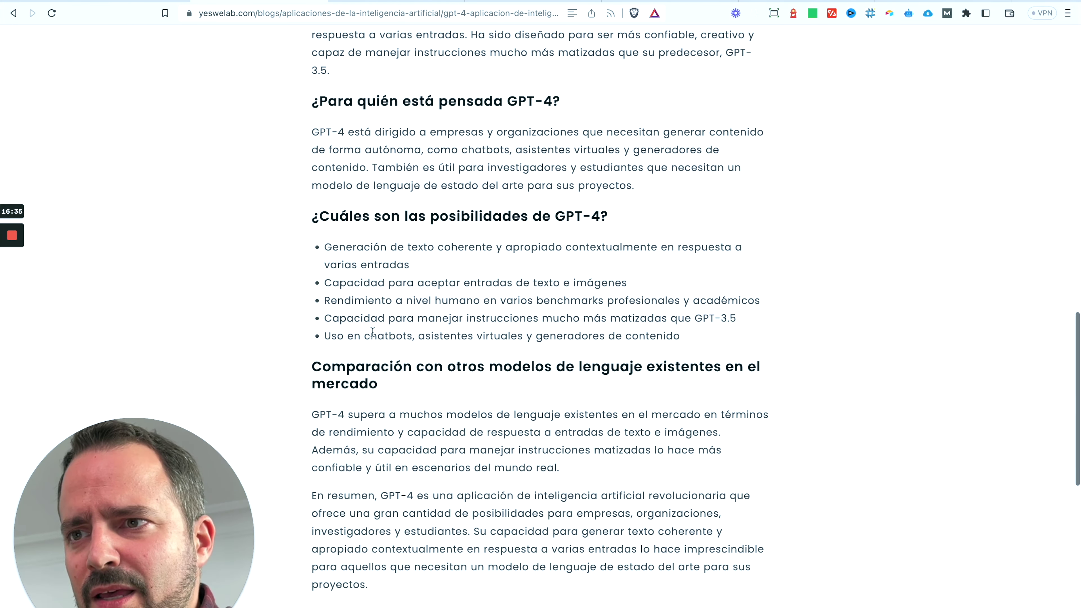
drag(325, 247, 388, 319)
click(398, 321)
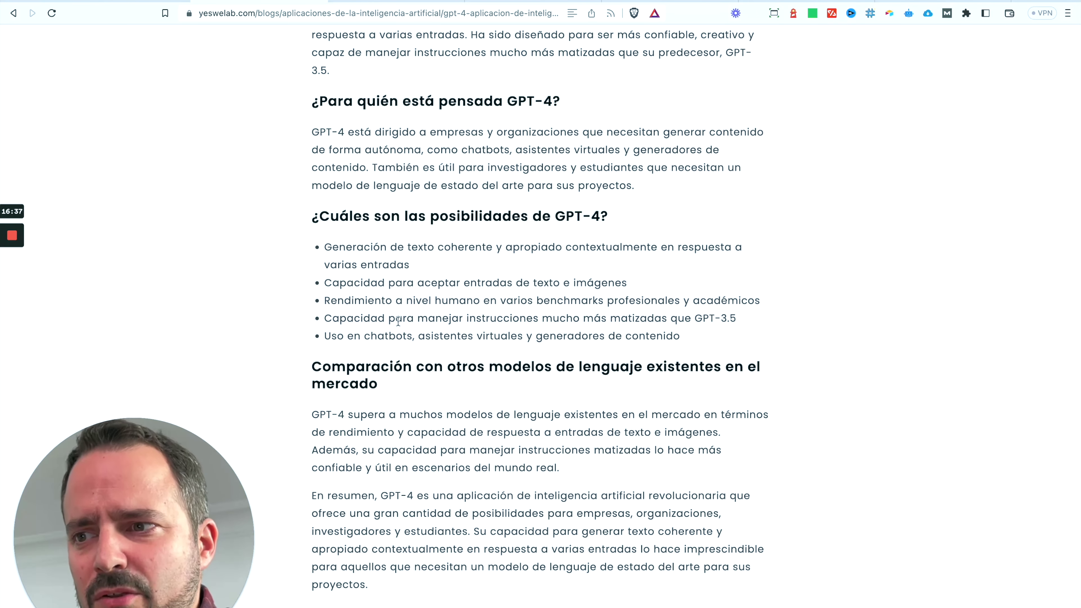
scroll(398, 322, down, 1)
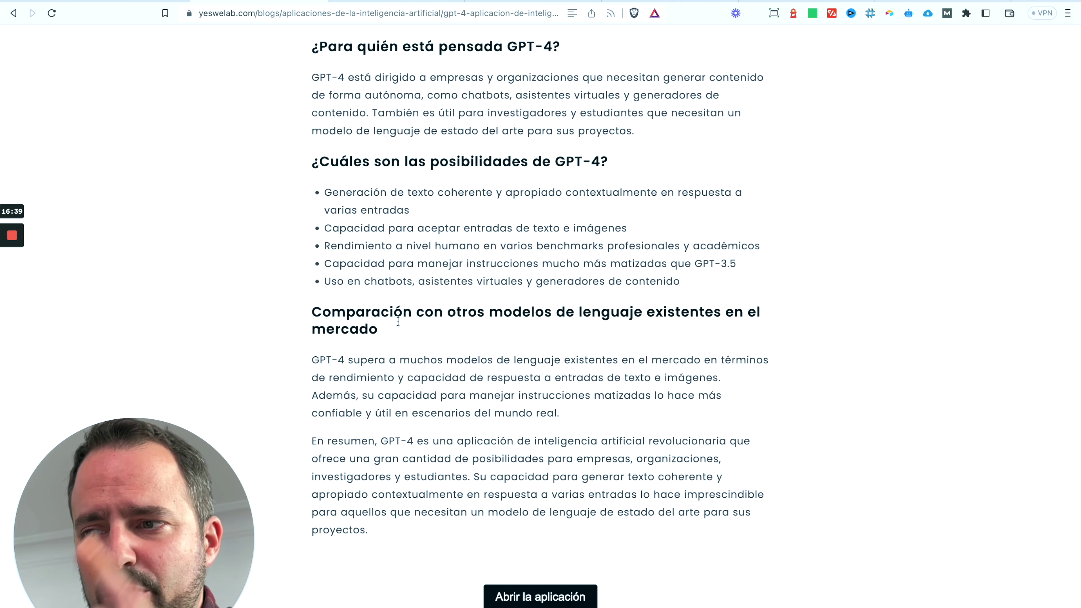
- Finish reading the GPT-4 article down to its application link, then return to the Inteligencia Artificial blog listing and look through it
scroll(398, 321, down, 5)
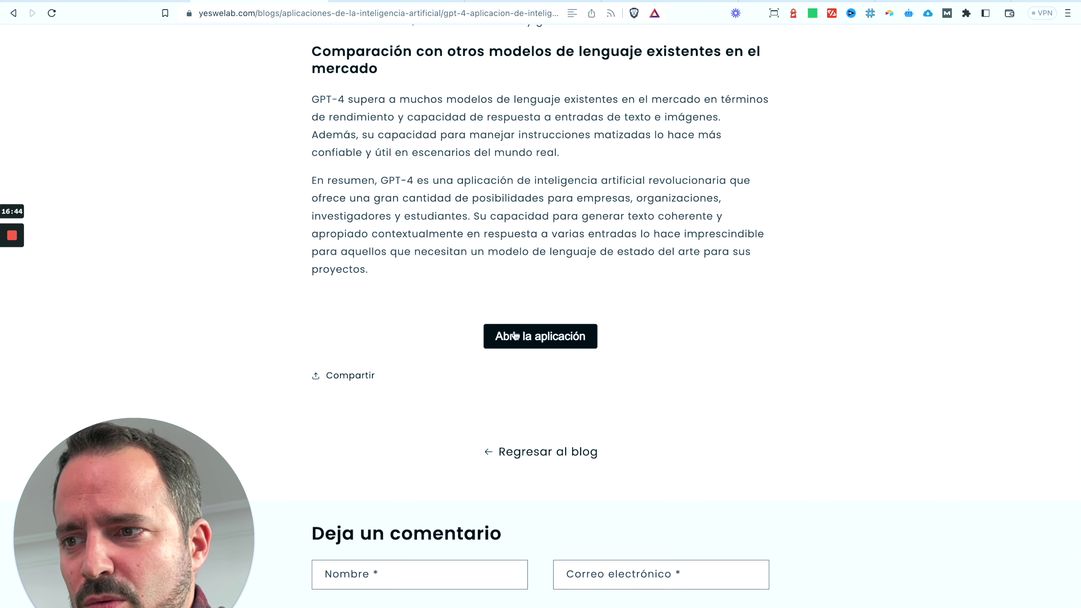
scroll(515, 336, down, 6)
scroll(515, 336, up, 20)
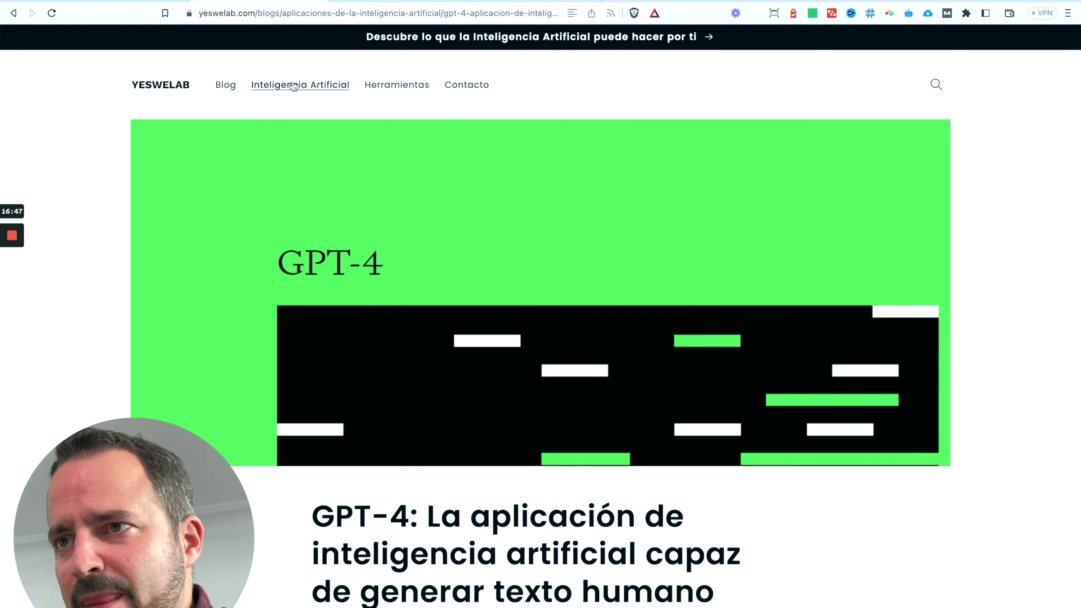
click(295, 86)
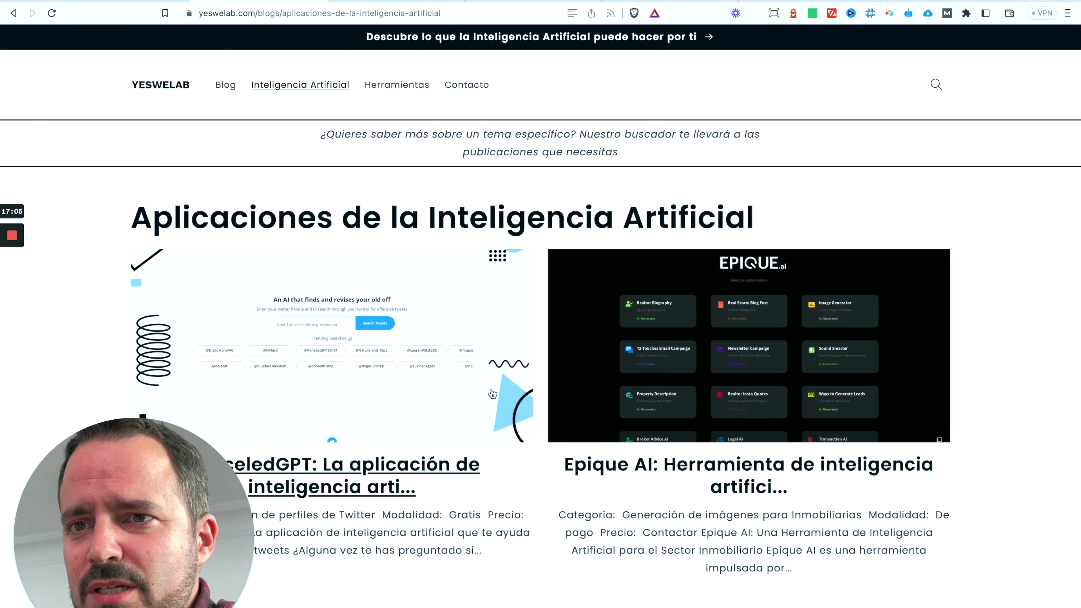
scroll(493, 394, down, 12)
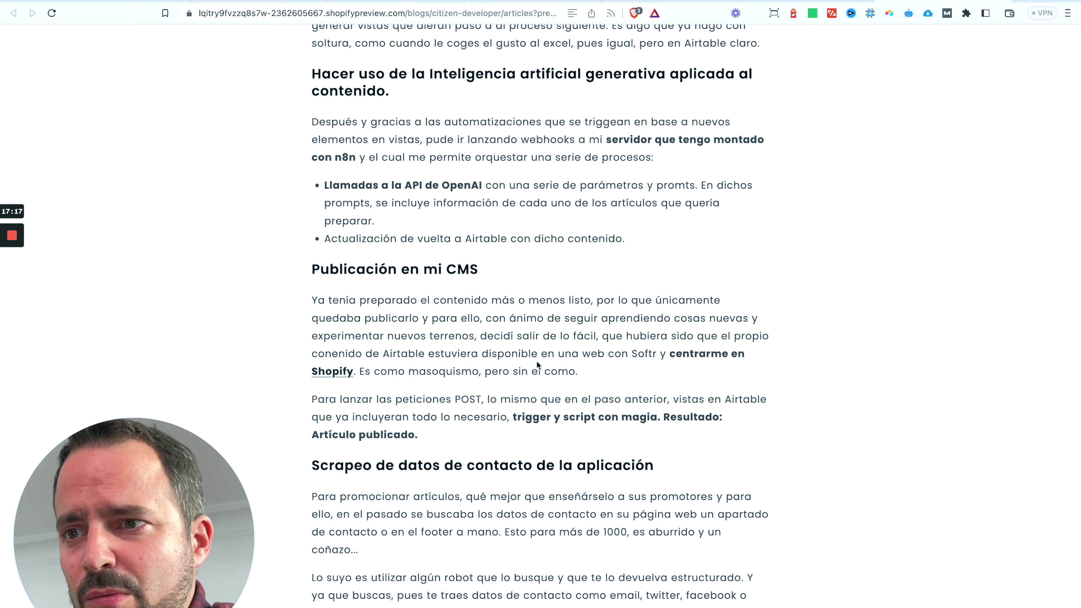
- Switch to the citizen-developer article preview and review "Publicación en mi CMS", highlighting "trigger y script con magia. Resultado: Artículo publicado."
scroll(537, 361, down, 3)
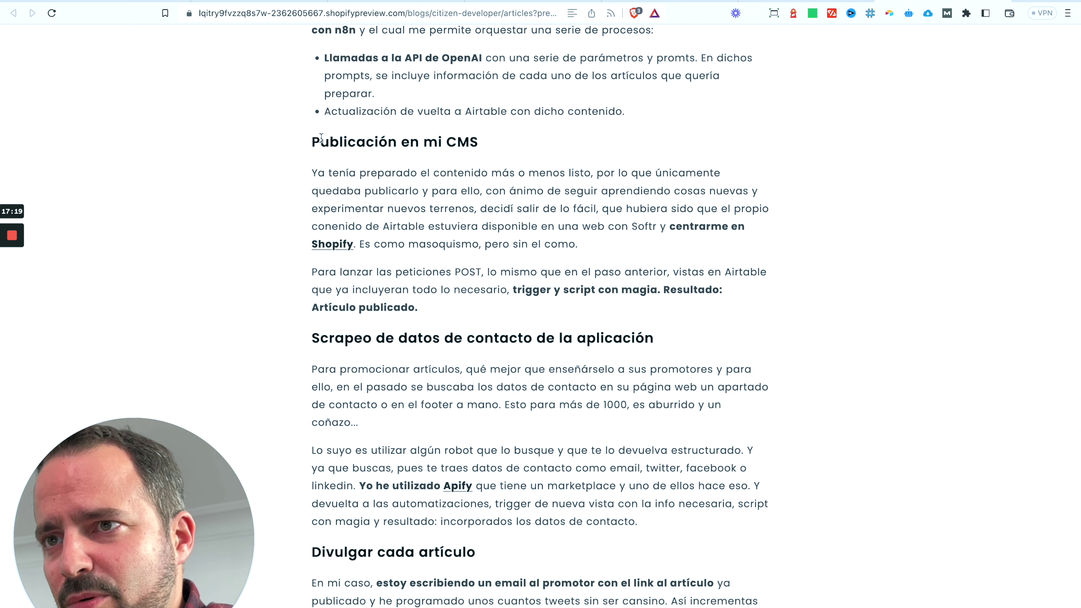
drag(311, 139, 569, 244)
click(570, 245)
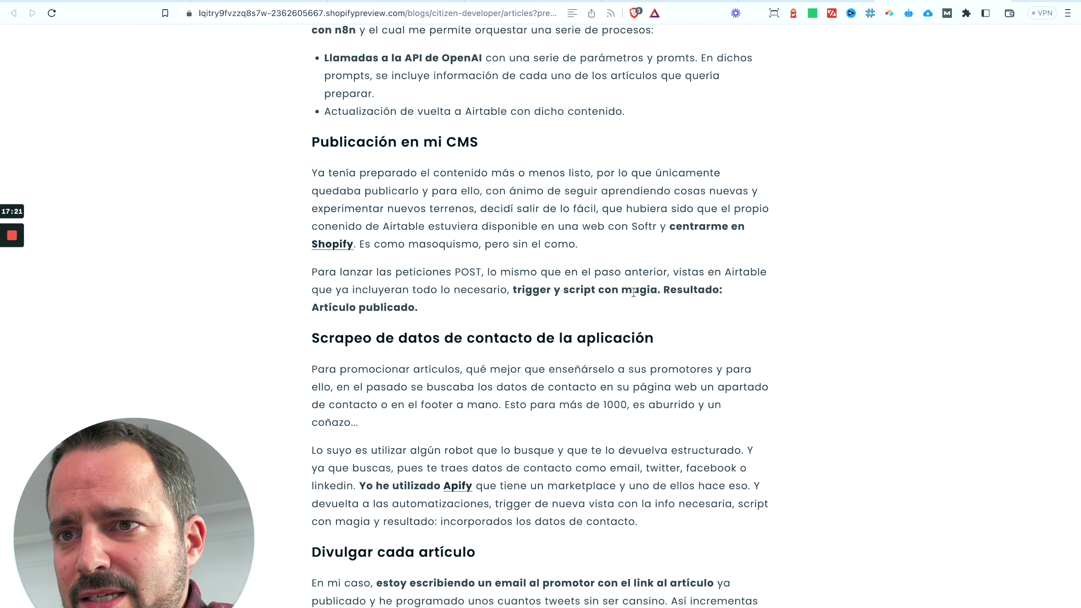
drag(681, 306, 514, 290)
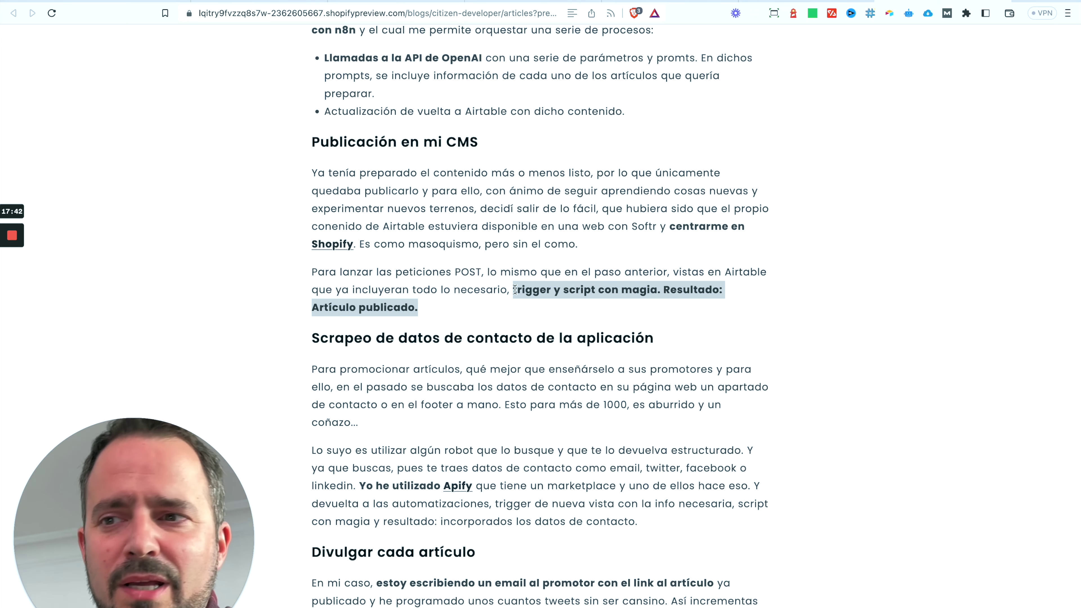
- Read the article's sections on scraping contact data with Apify, promoting each article and "Mejora continua"
scroll(466, 372, down, 3)
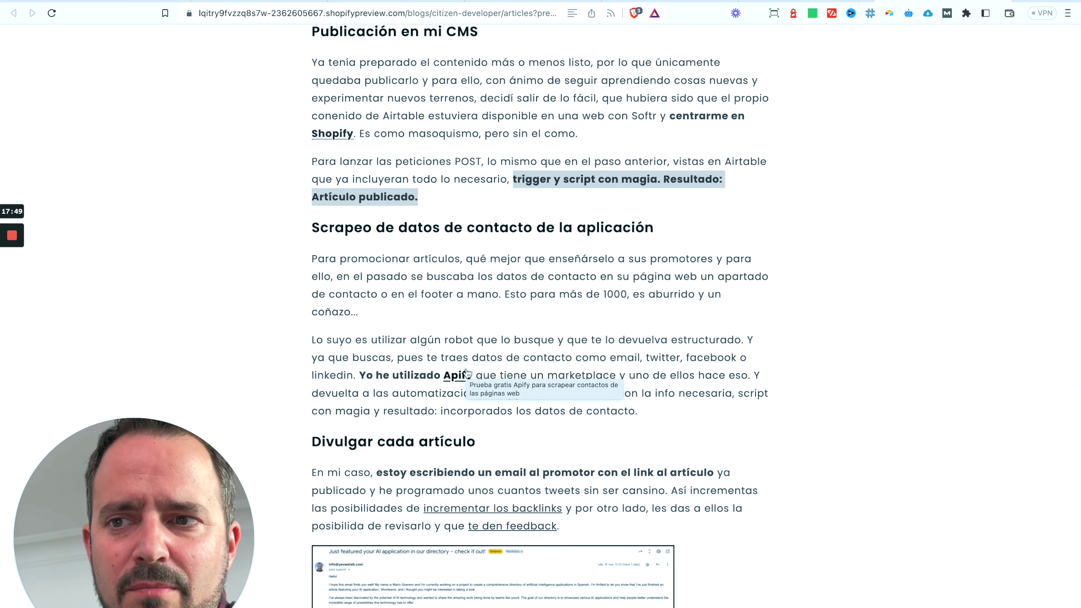
click(512, 345)
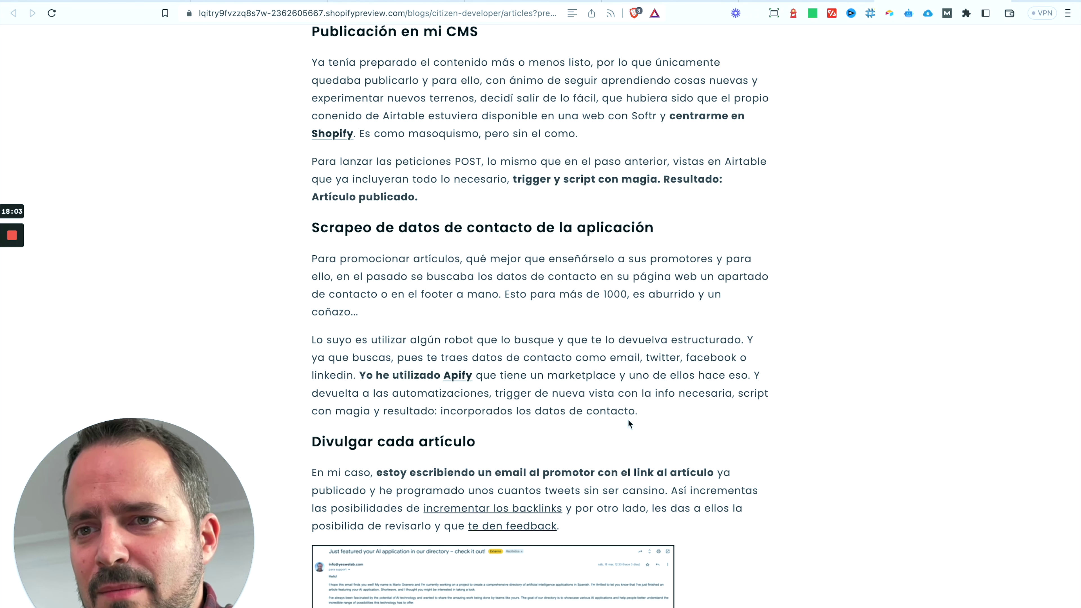
scroll(644, 406, down, 3)
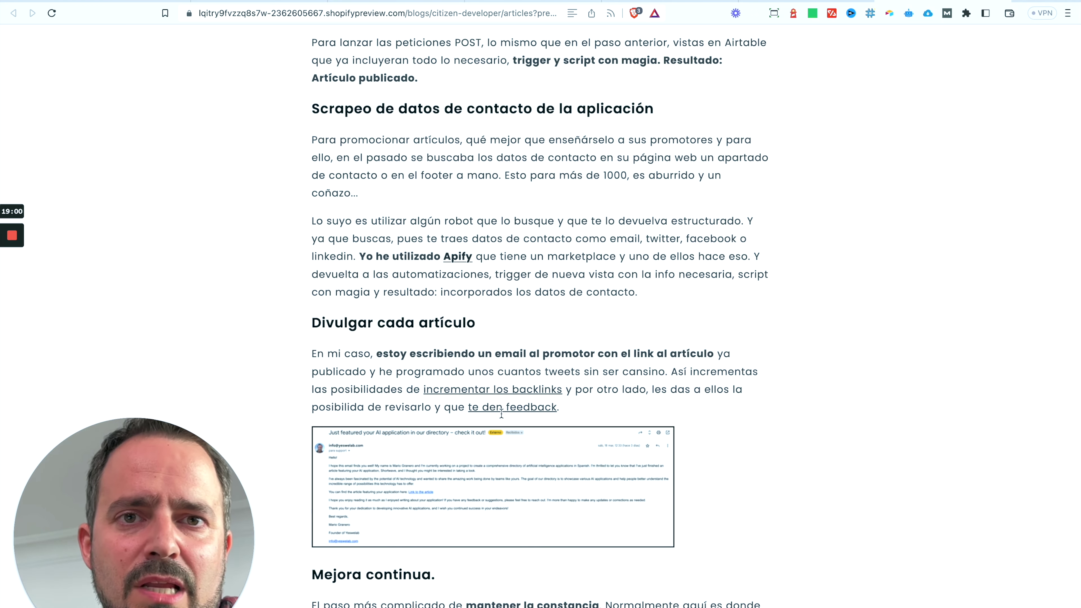
scroll(502, 413, up, 15)
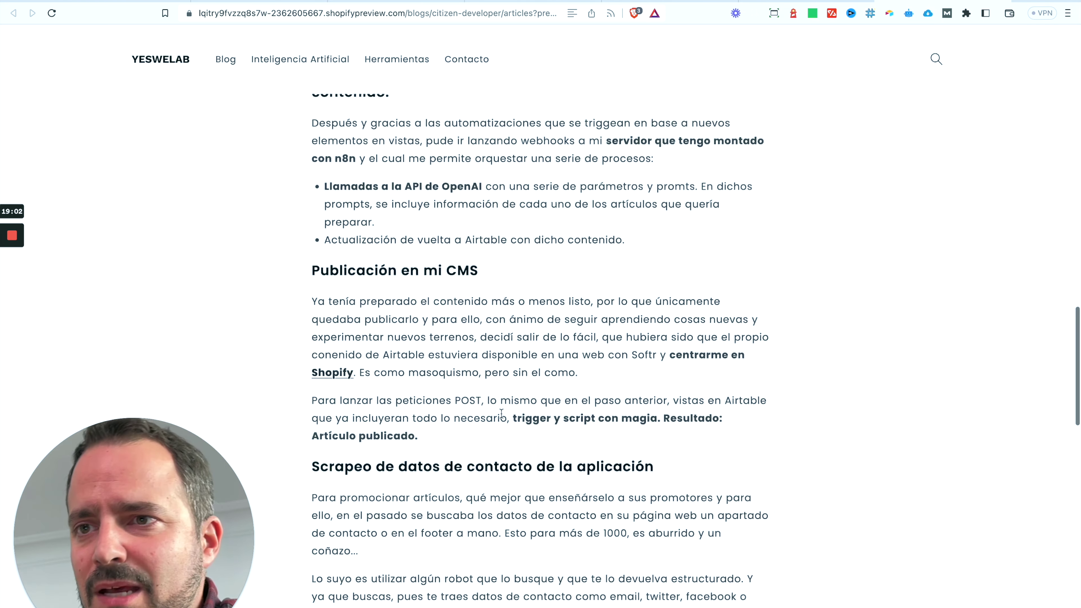
scroll(502, 413, down, 14)
scroll(502, 413, down, 7)
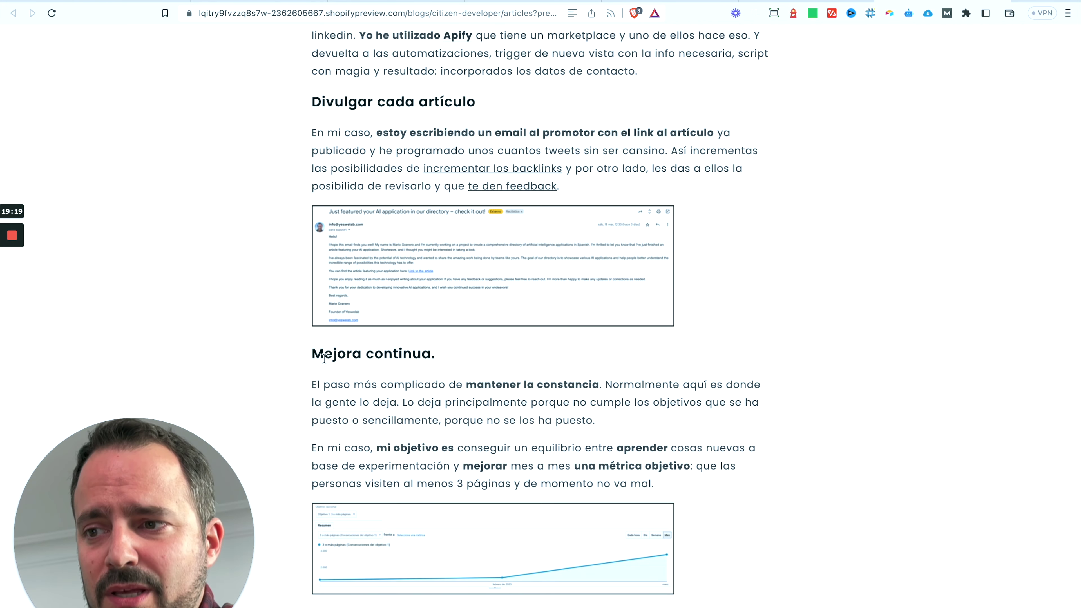
- View the Octoparse site and the Airtable web clipper's Chrome Web Store page, and try to launch the clipper there
click(773, 2)
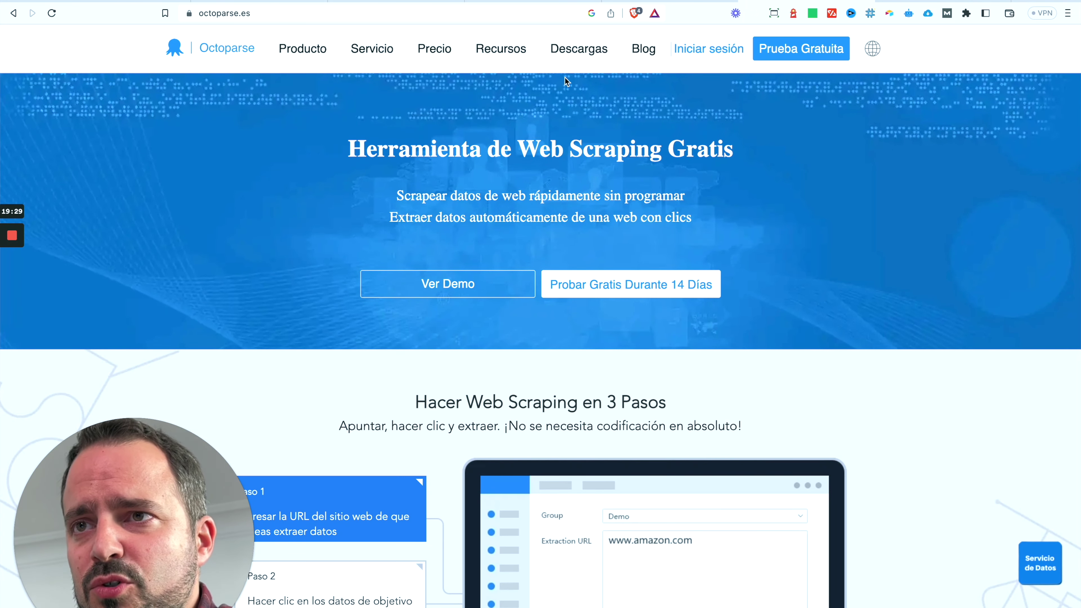
click(547, 2)
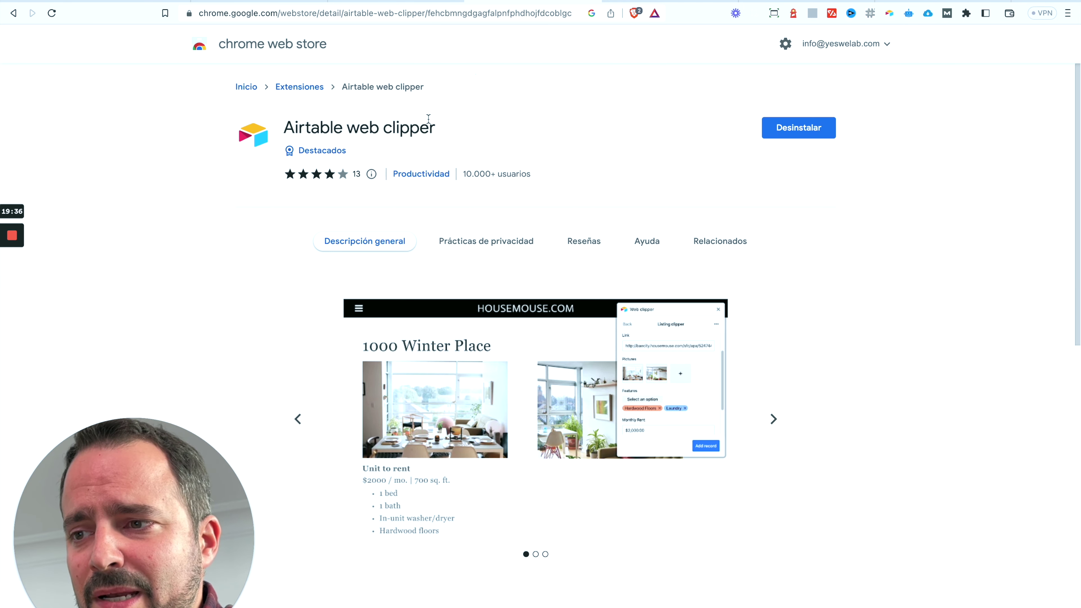
click(890, 14)
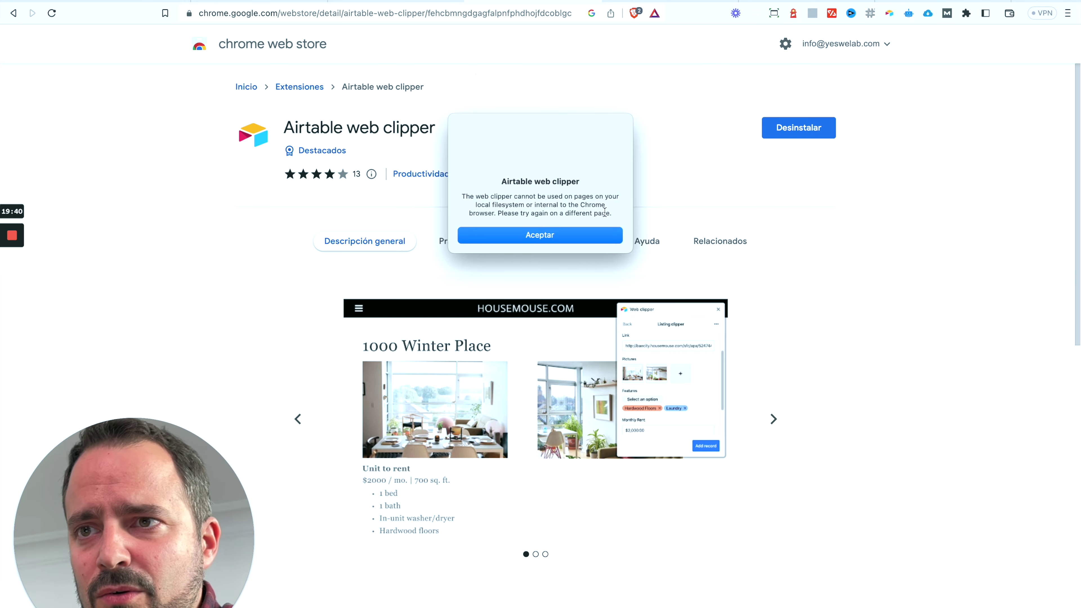
click(576, 241)
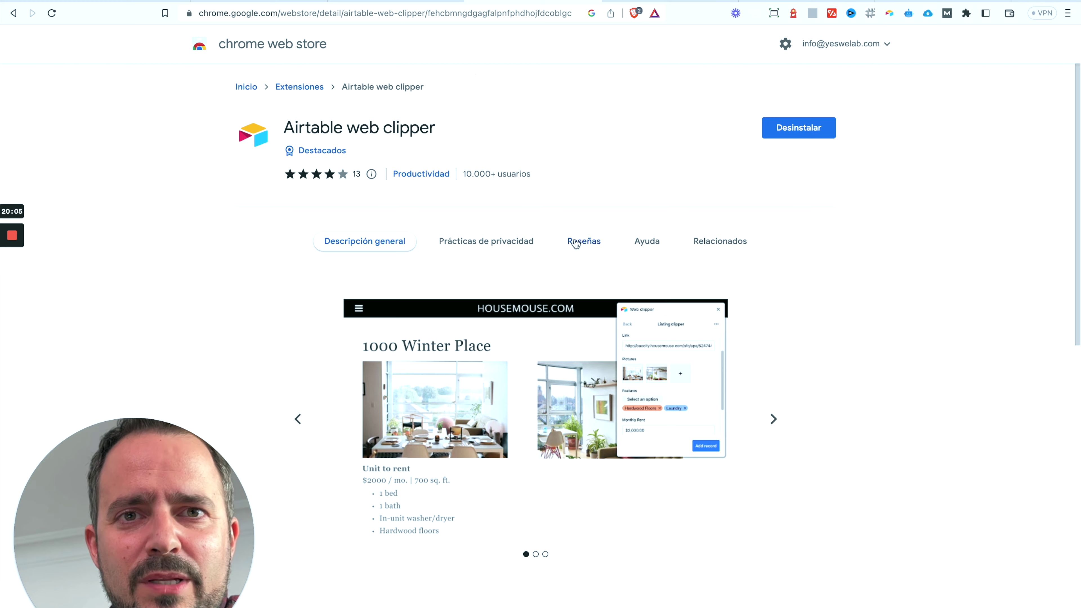
- Switch to the IA Tools & Prompts base in Airtable and open the "Entrada manual de herramienta IA" form of the Herramientas IA table
click(114, 2)
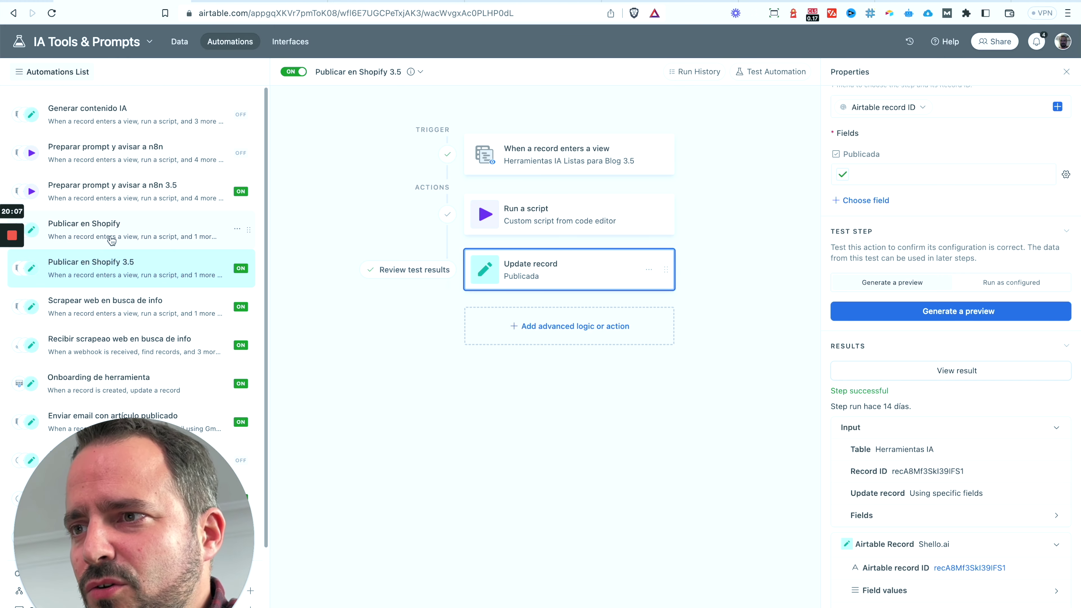
scroll(111, 240, down, 1)
click(179, 41)
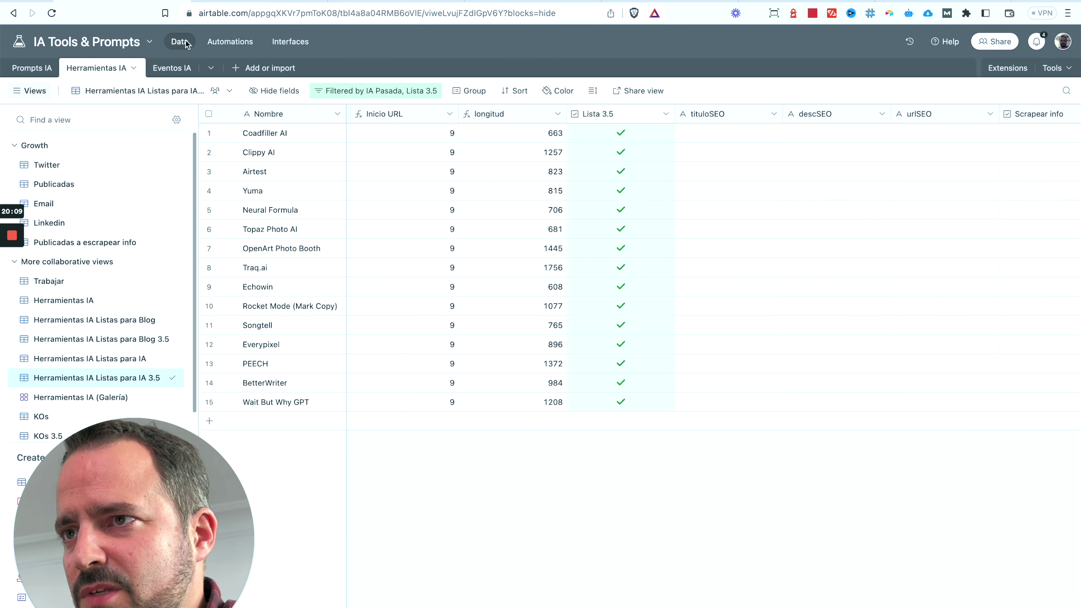
scroll(47, 422, down, 2)
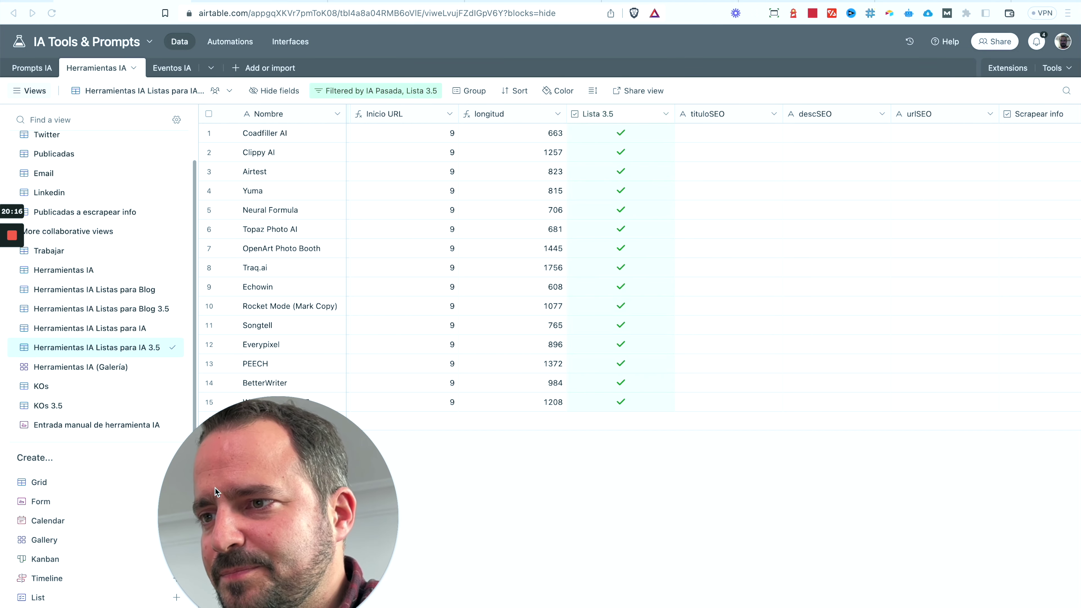
click(70, 432)
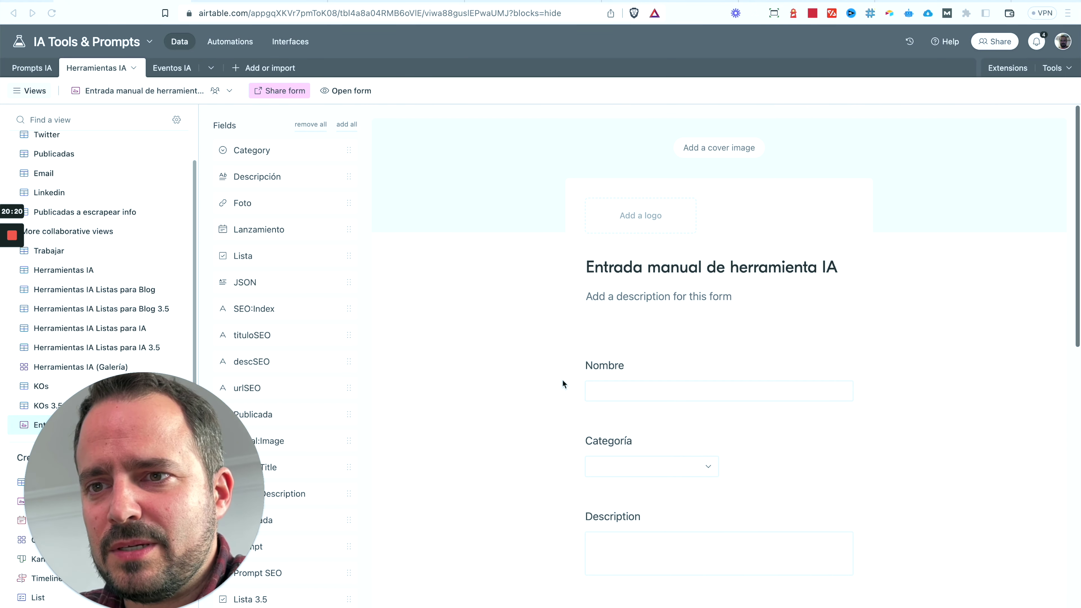
- Look through the manual entry form's fields, from Nombre, Categoría and Description down to Pricing and Link
scroll(562, 379, down, 10)
scroll(563, 380, down, 4)
scroll(562, 380, up, 7)
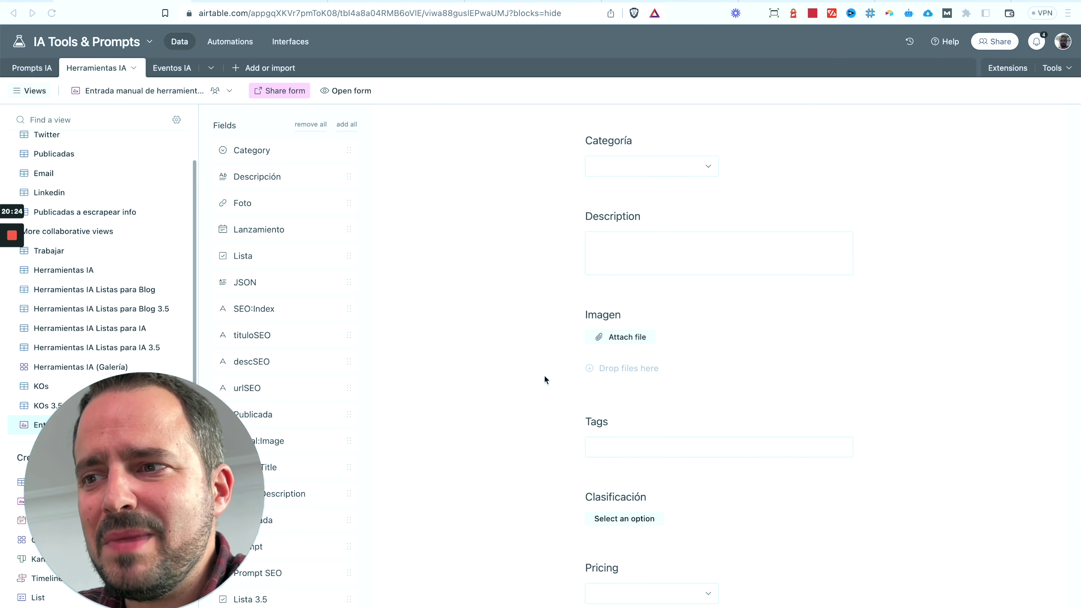
scroll(545, 376, up, 4)
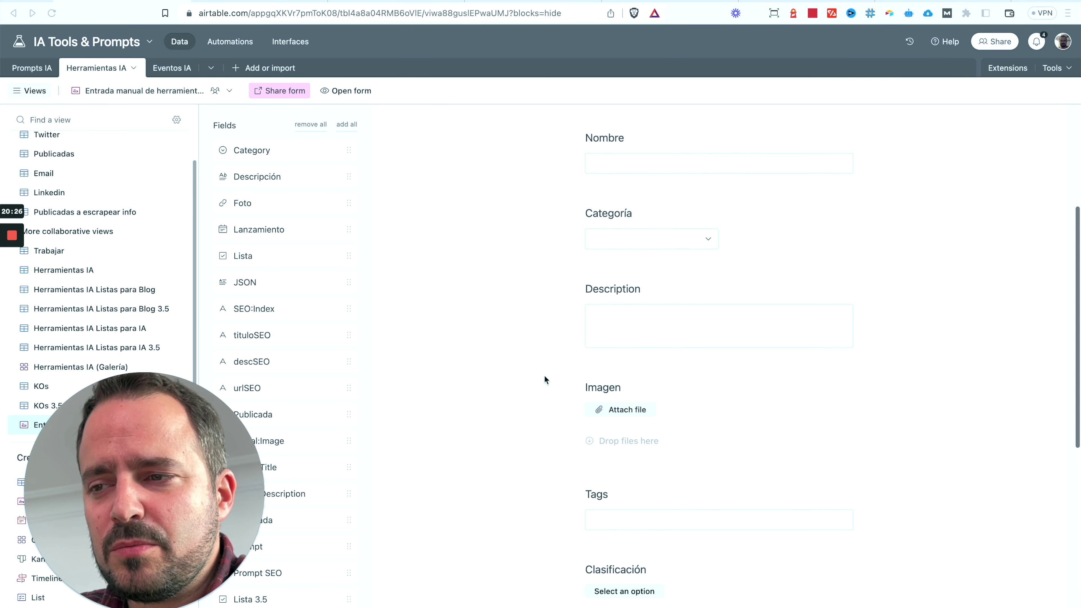
scroll(544, 379, up, 2)
scroll(545, 379, down, 4)
scroll(544, 376, down, 5)
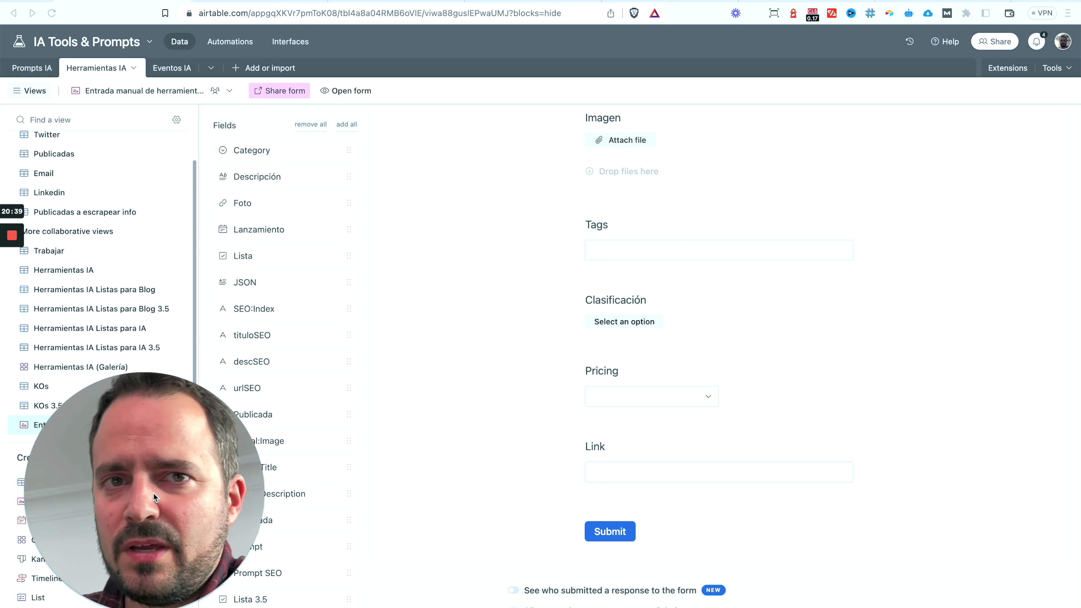
drag(136, 487, 315, 486)
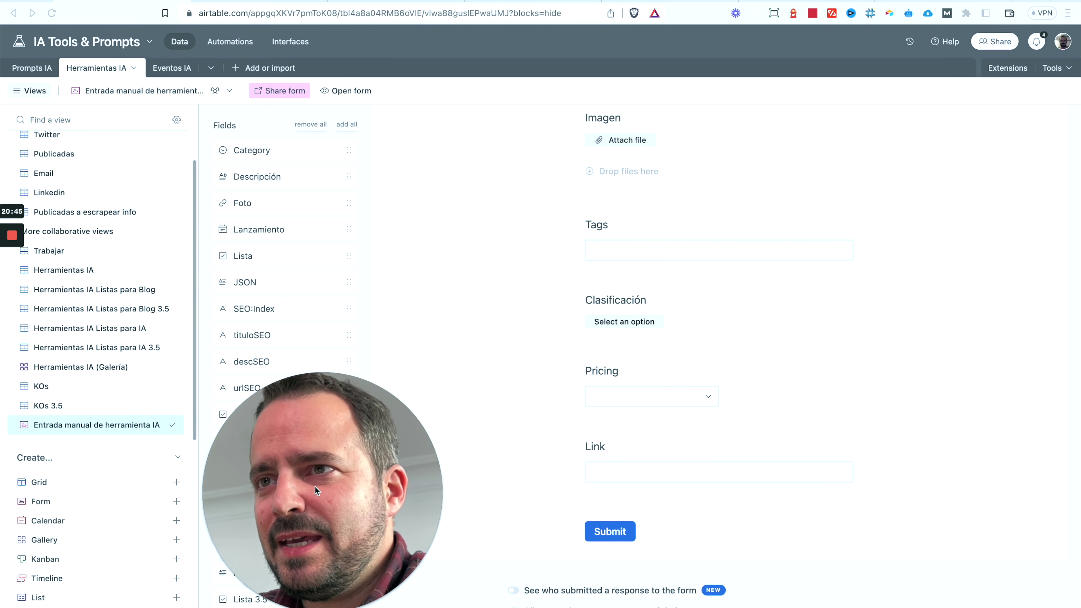
- Return to the citizen-developer article preview at its "Divulgar cada artículo" and "Mejora continua" sections
click(272, 8)
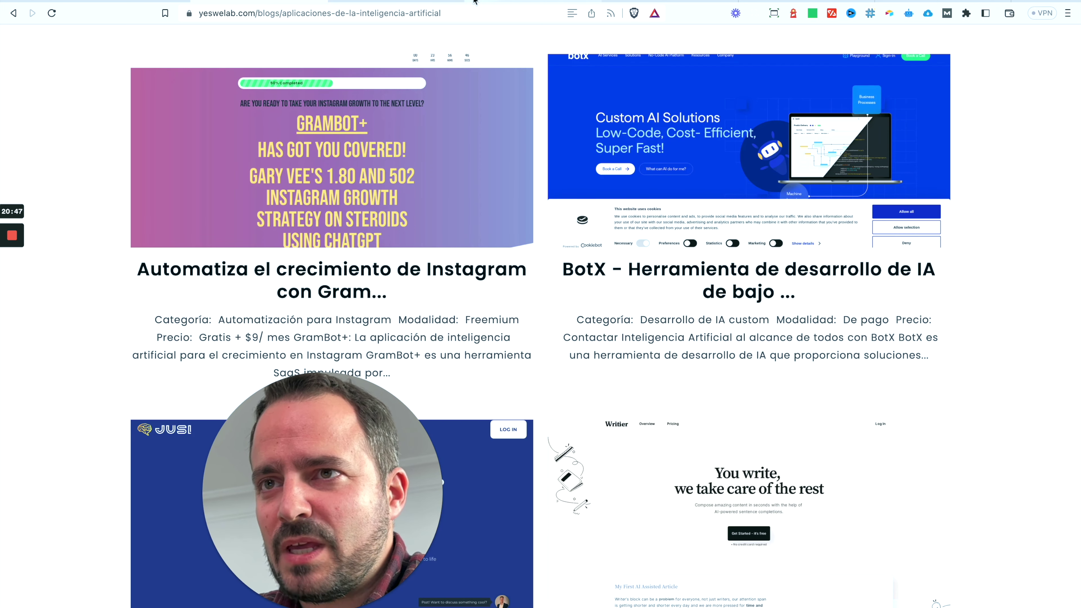
click(911, 2)
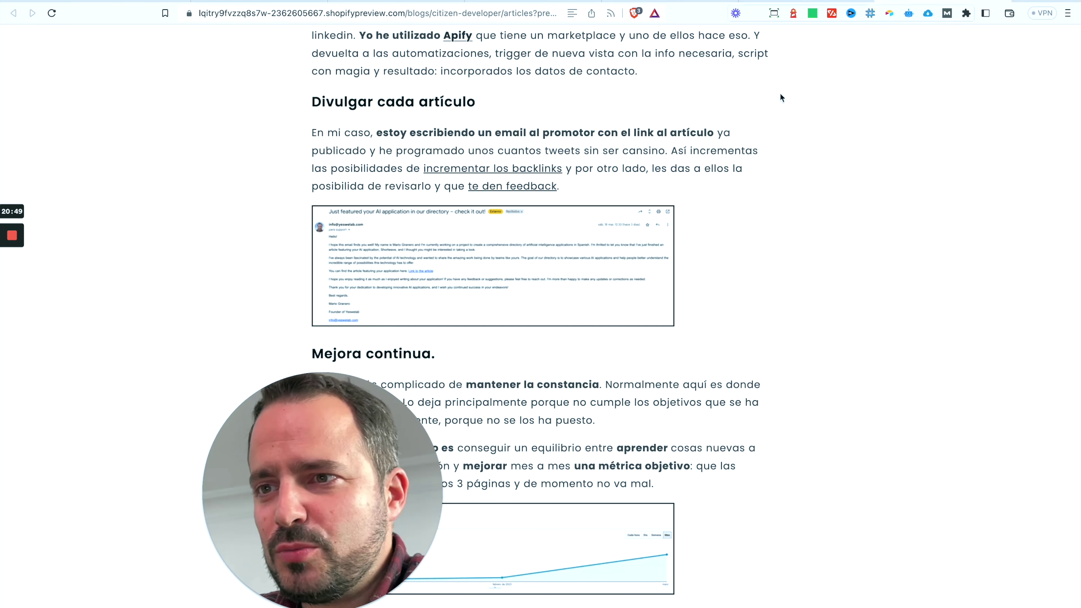
drag(386, 516, 180, 515)
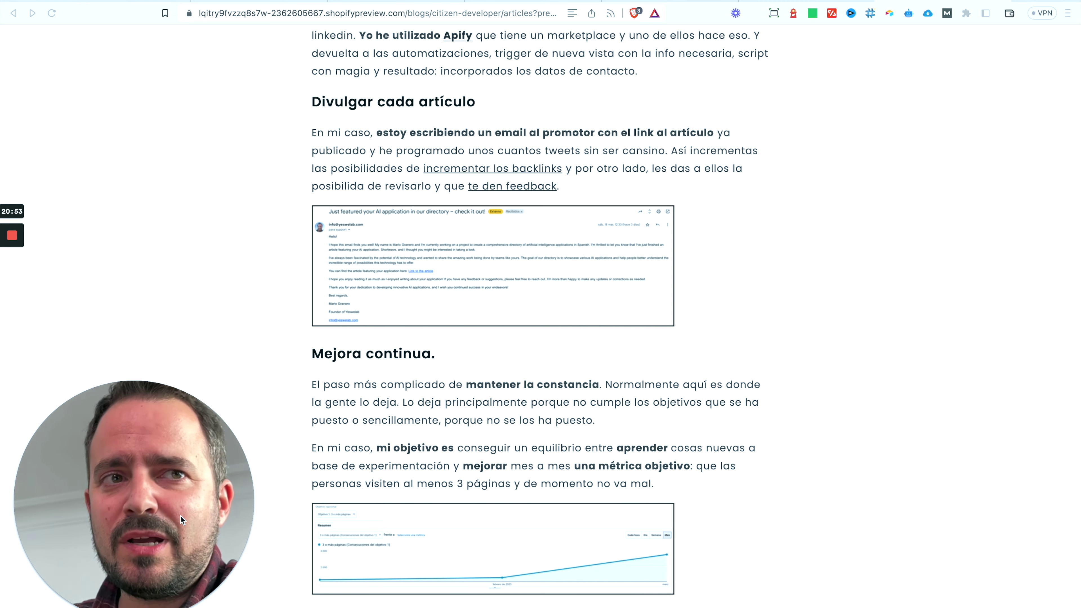